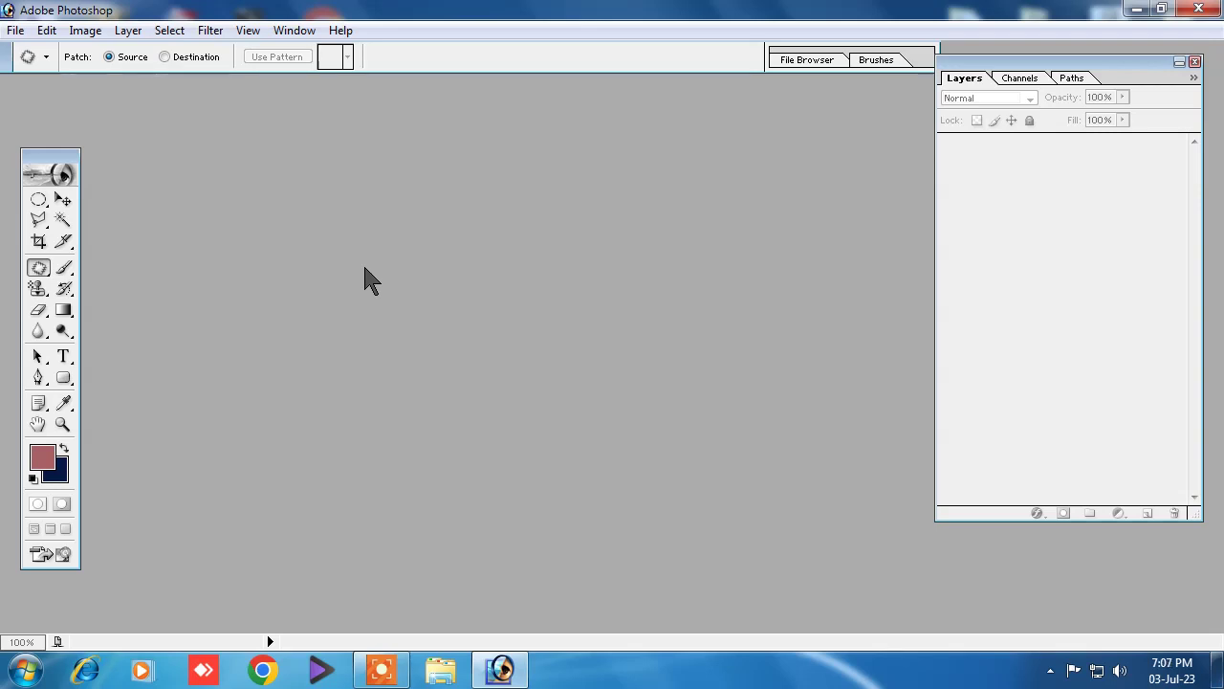
Step: Open the pngtree education logo from the Desktop and maximize its document window
double_click(448, 240)
click(1009, 129)
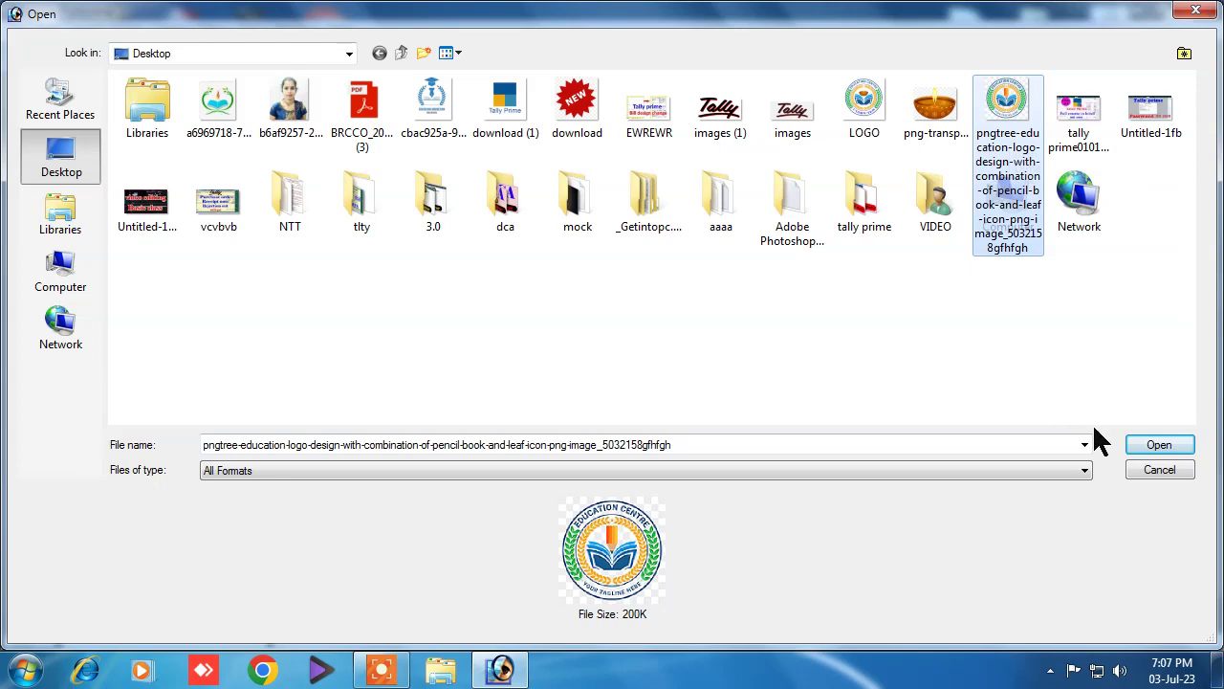
click(1153, 448)
drag(170, 100, 372, 122)
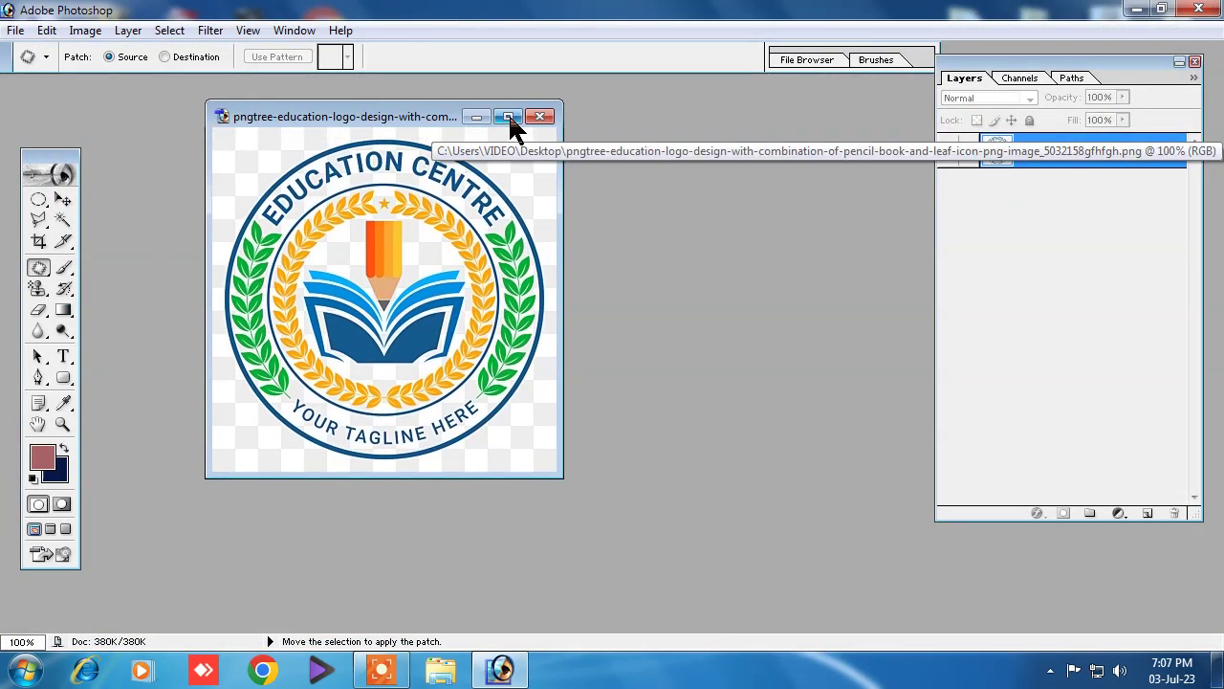
click(509, 115)
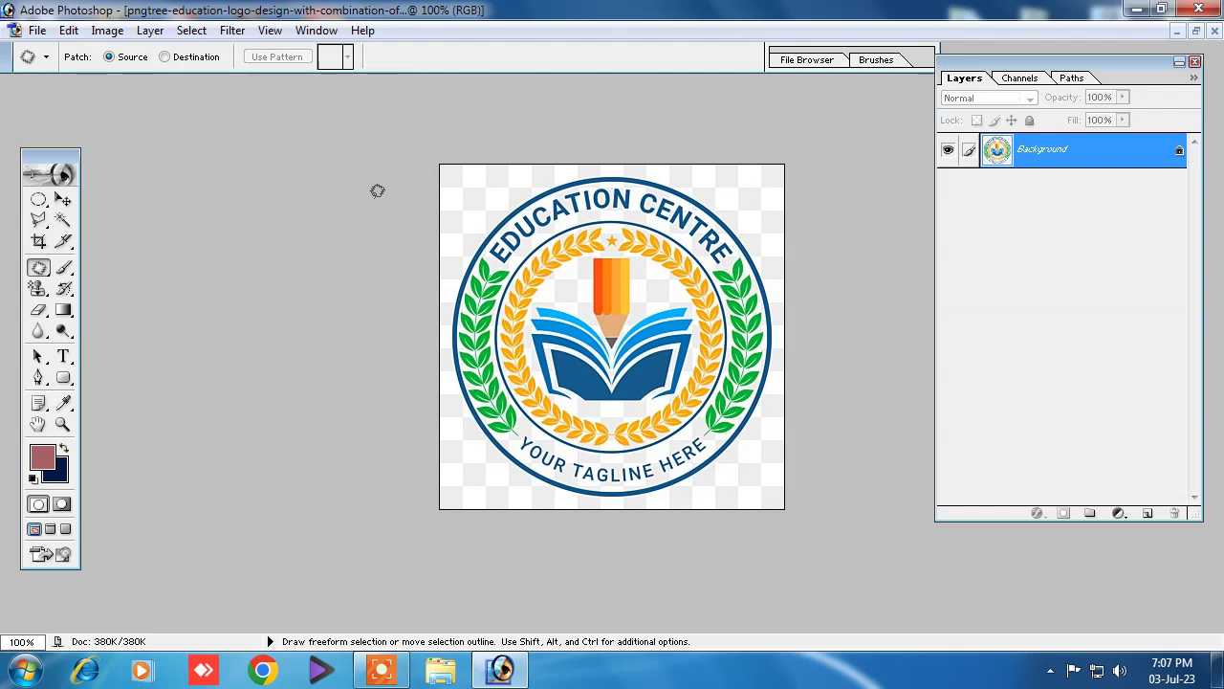
Step: Zoom the logo to 300% and scroll down to the YOUR TAGLINE HERE text
key(ctrl+plus)
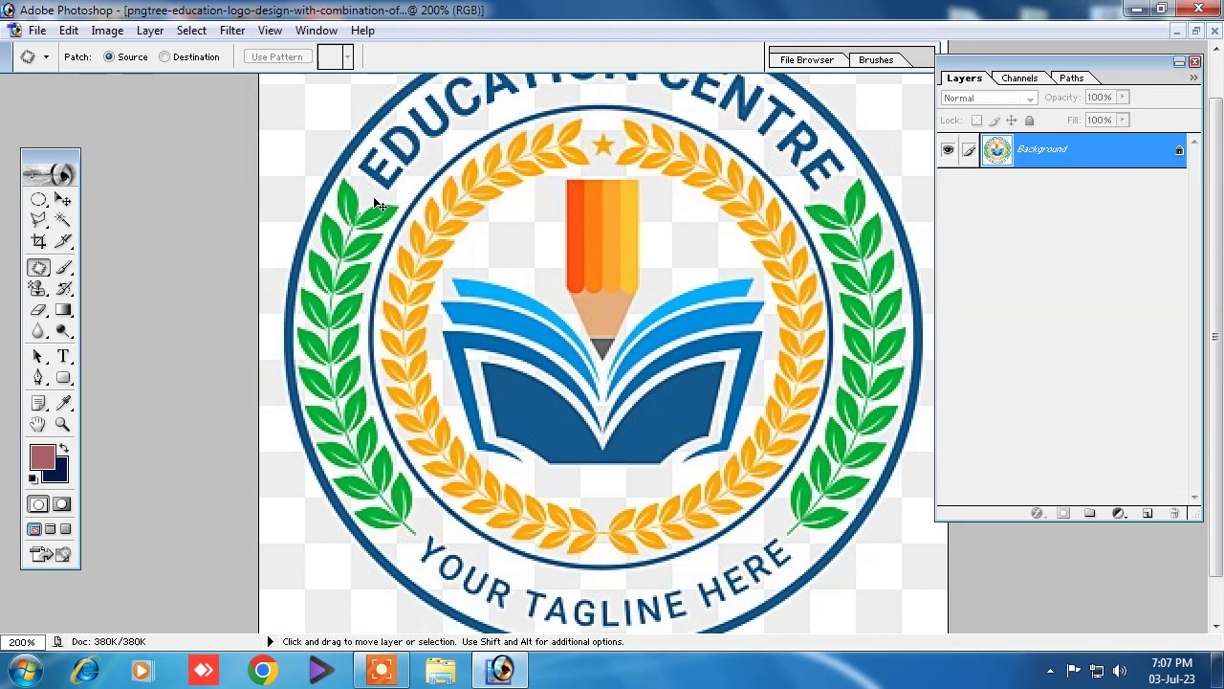
scroll(437, 211, down, 2)
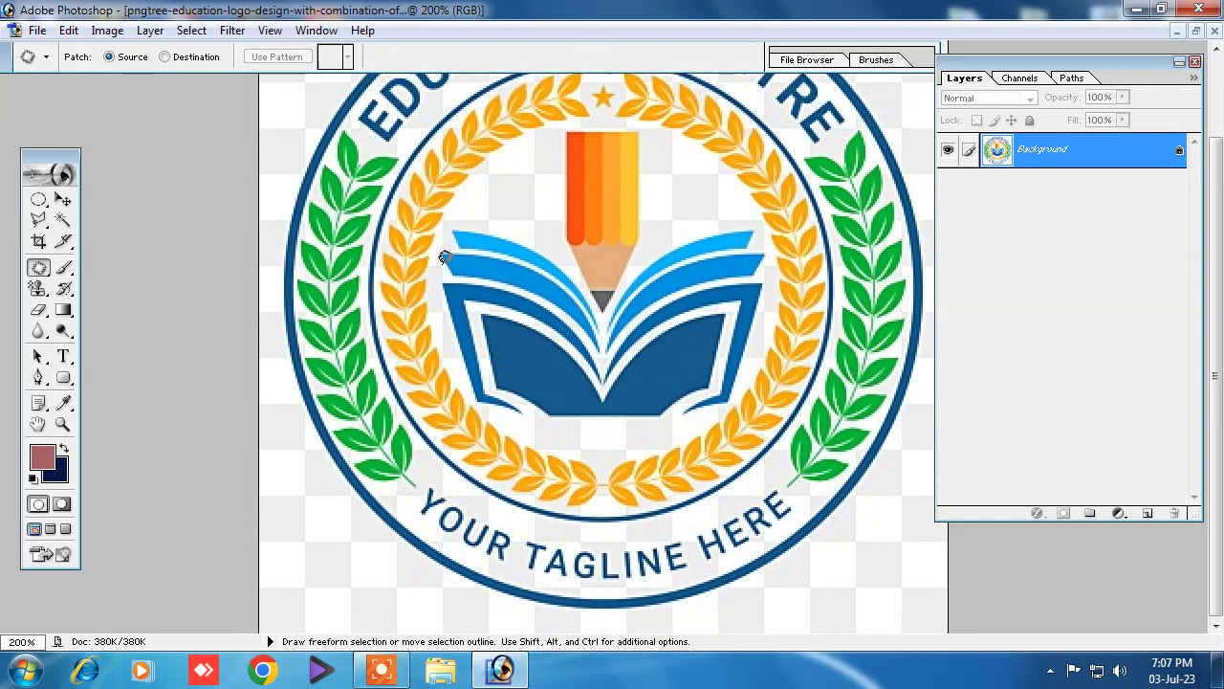
key(ctrl+plus)
scroll(443, 287, down, 5)
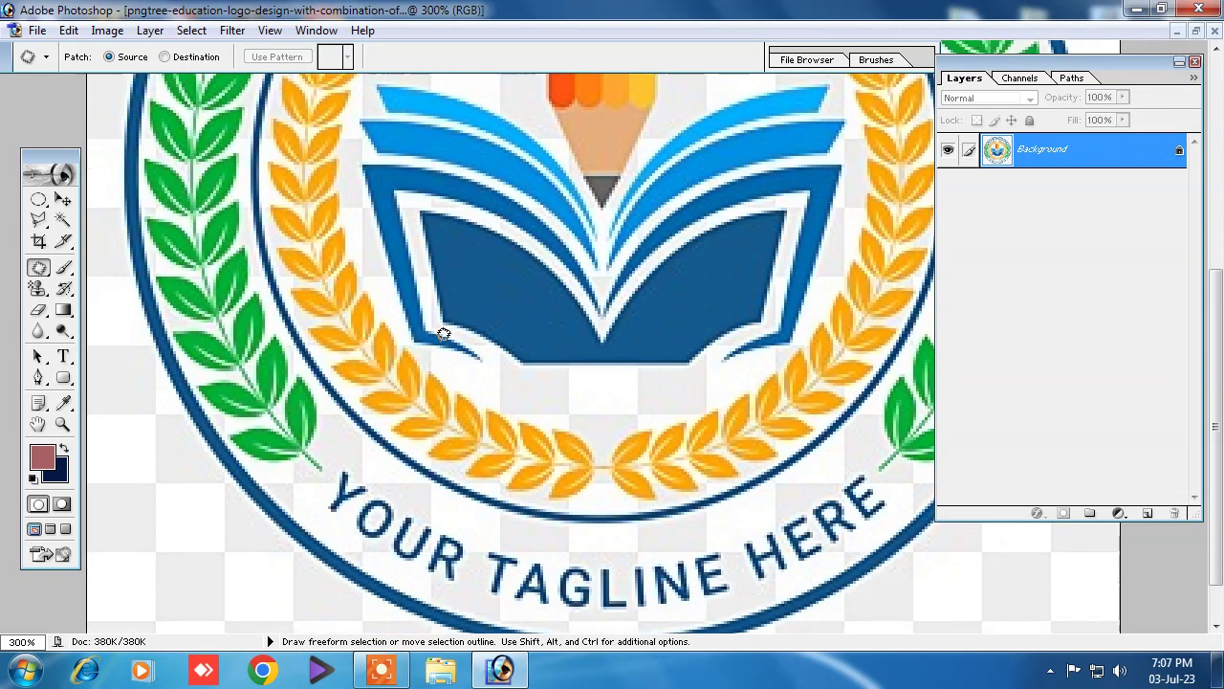
scroll(421, 337, down, 1)
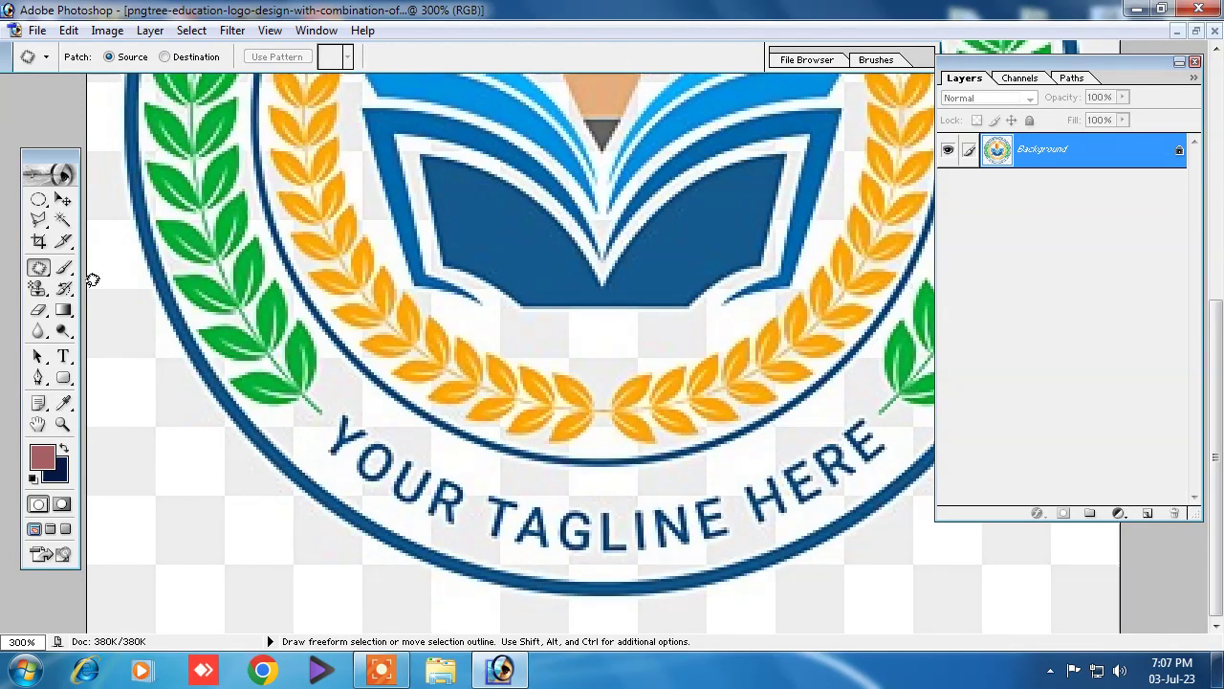
Step: Patch away the word YOUR with blank background using the Patch Tool
right_click(38, 269)
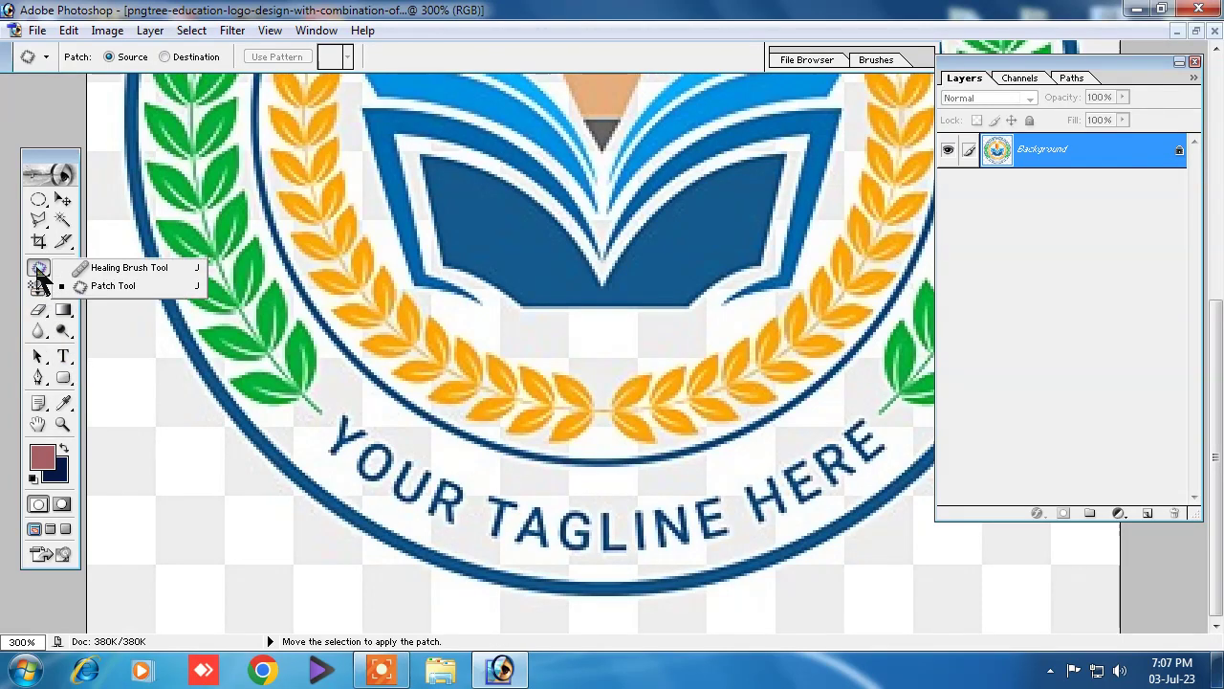
click(100, 286)
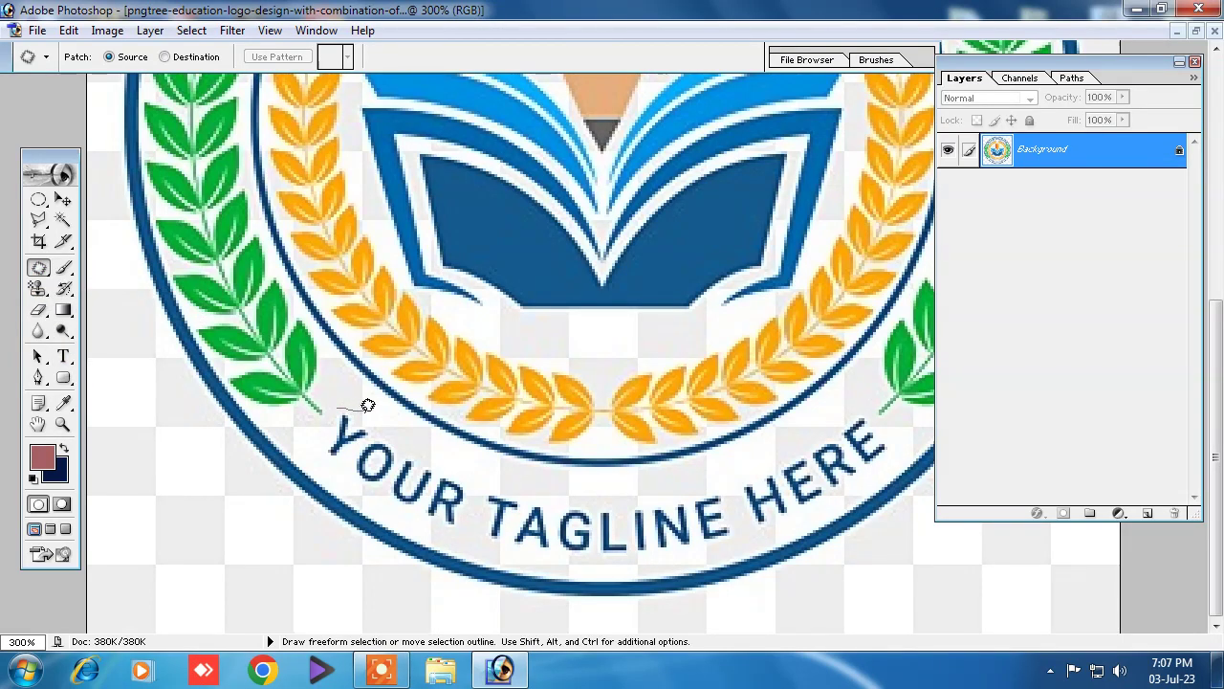
drag(409, 425, 449, 452)
drag(404, 518, 323, 447)
drag(337, 406, 335, 409)
drag(390, 472, 201, 545)
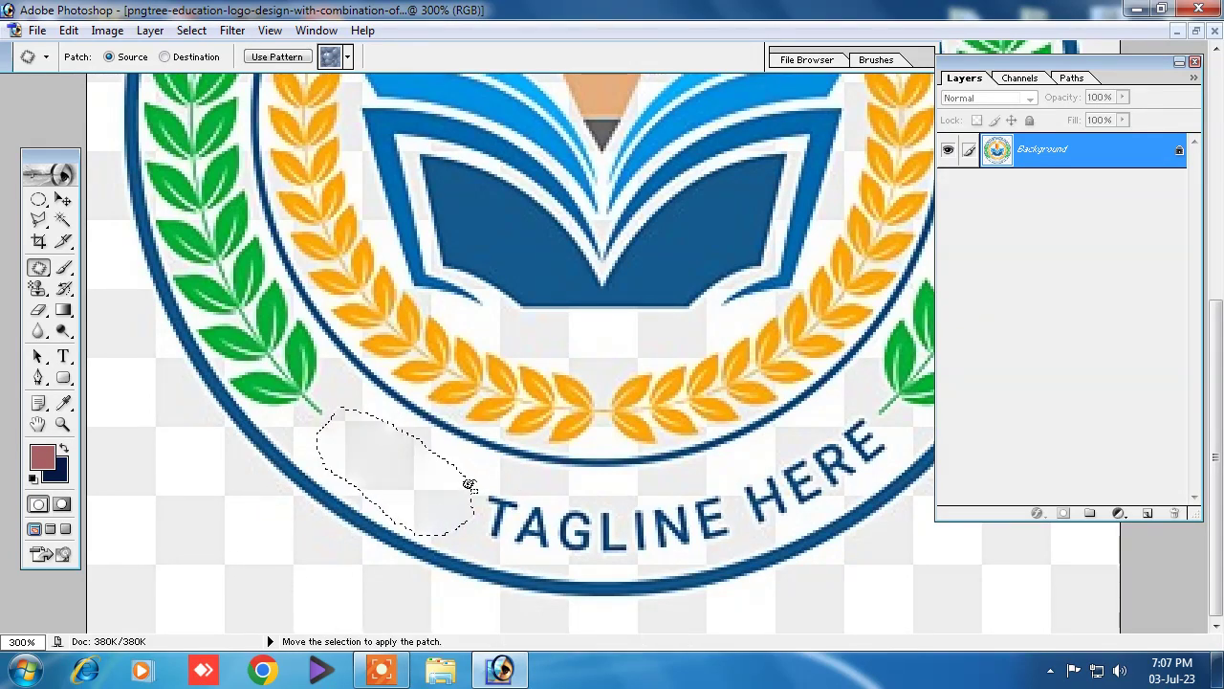
Step: Patch away the words TAGLINE and HERE with blank background from the left
drag(544, 482, 662, 488)
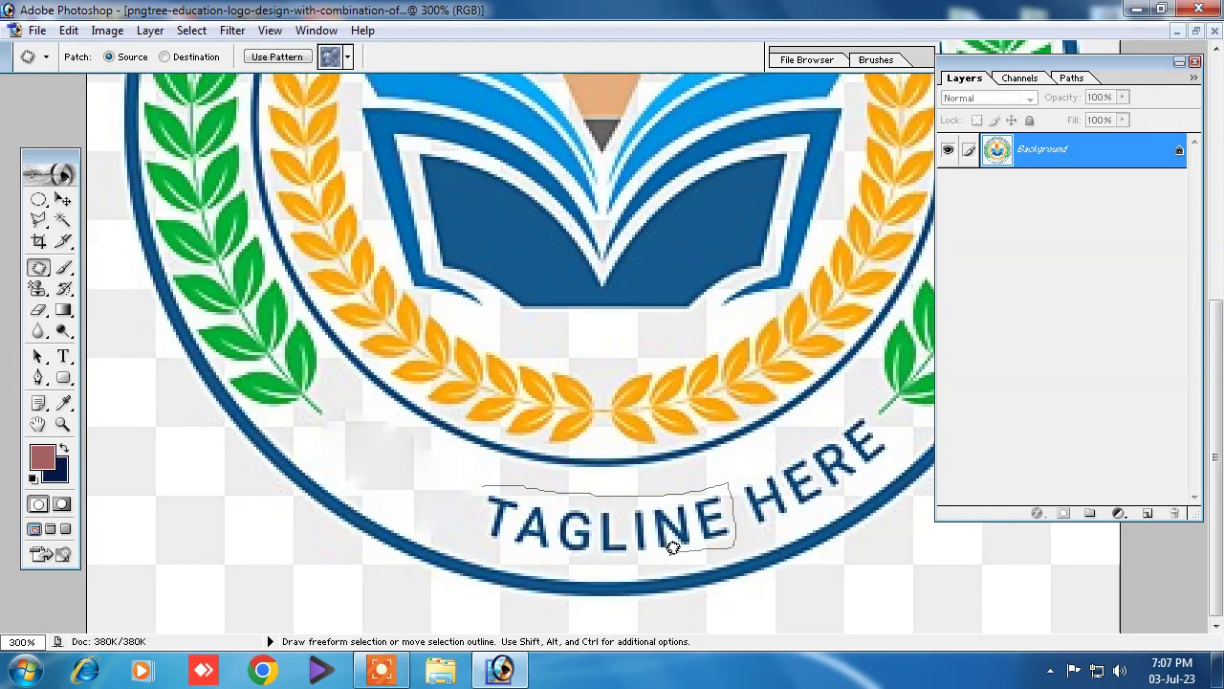
drag(579, 559, 508, 551)
drag(498, 481, 501, 493)
mouse_move(599, 526)
mouse_down()
mouse_move(311, 564)
mouse_move(254, 582)
mouse_move(243, 603)
mouse_up()
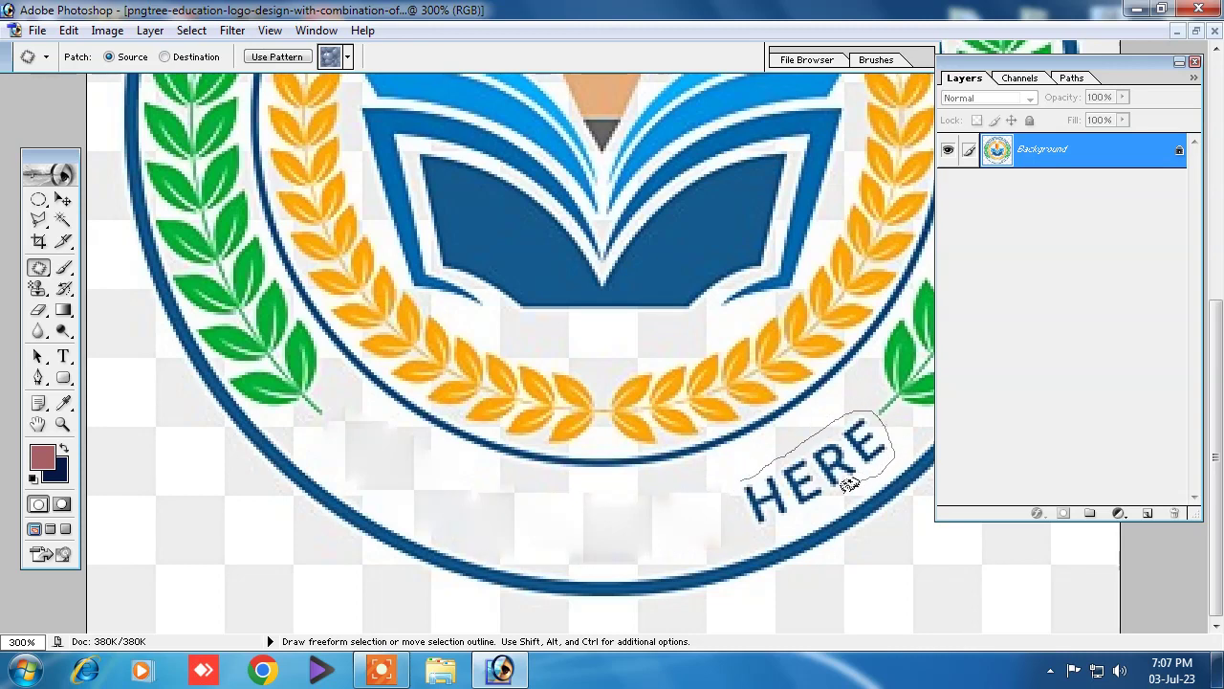
mouse_move(755, 528)
mouse_down()
mouse_move(736, 469)
mouse_move(746, 474)
mouse_move(222, 572)
mouse_move(172, 553)
mouse_up()
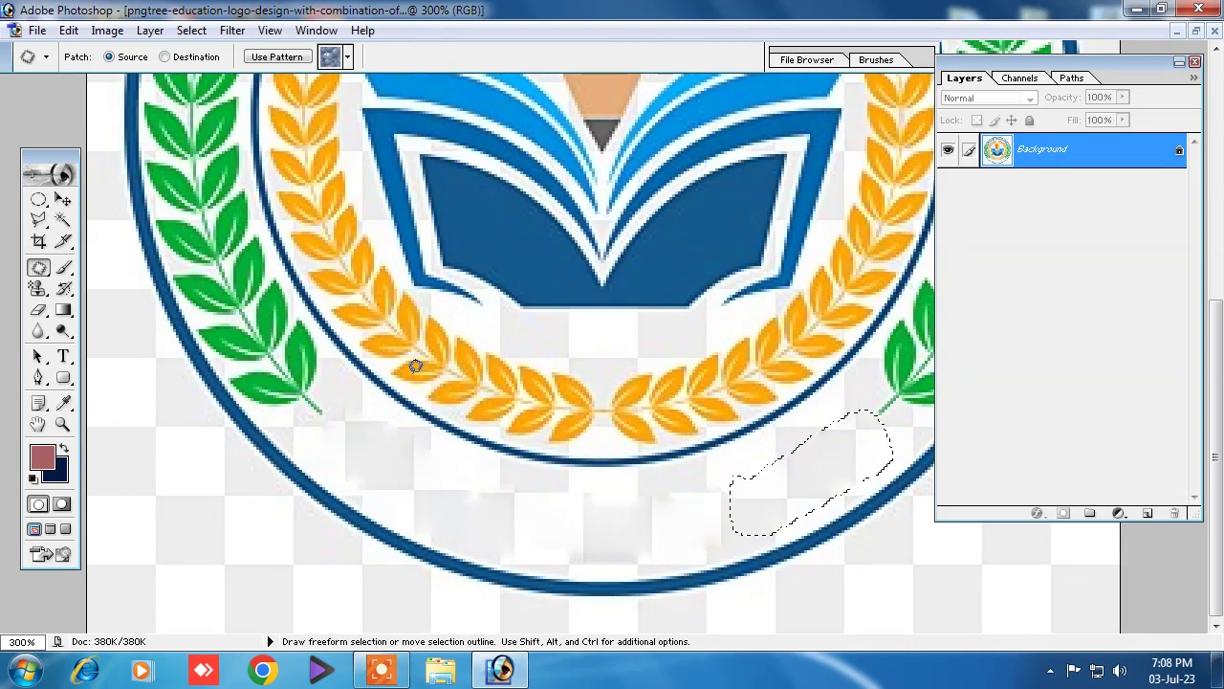
click(64, 357)
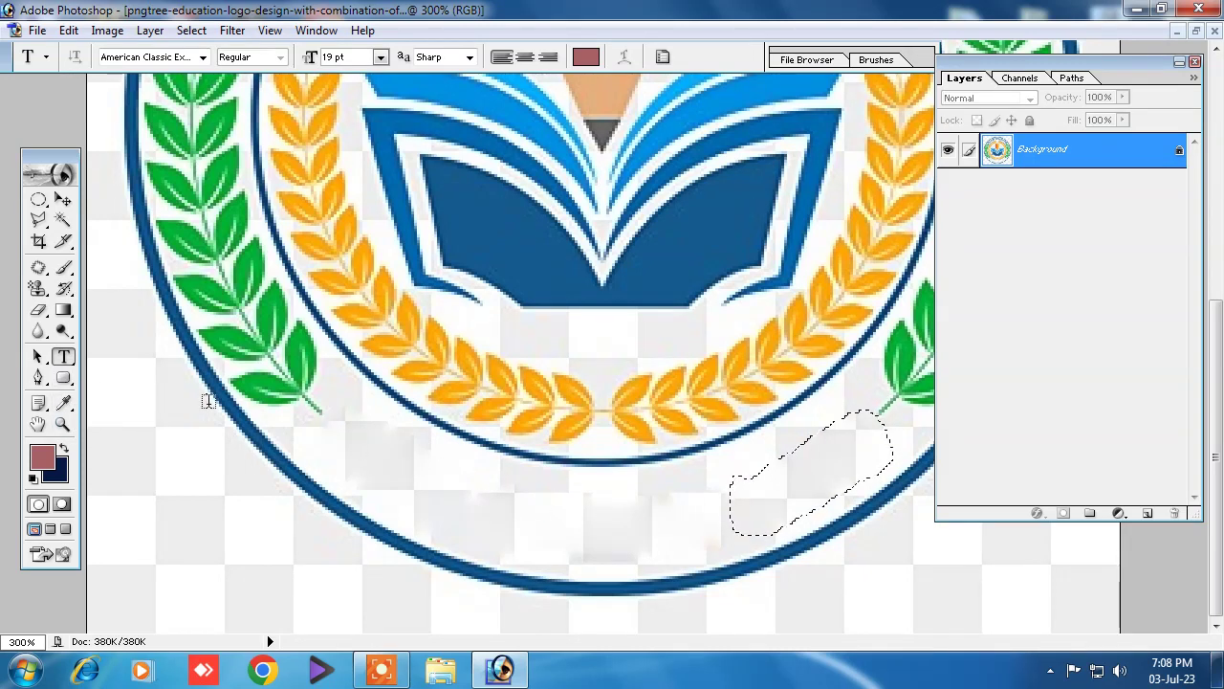
Step: Type 'MCA COMPUTER' on the blank bottom ring and select all of it
click(203, 470)
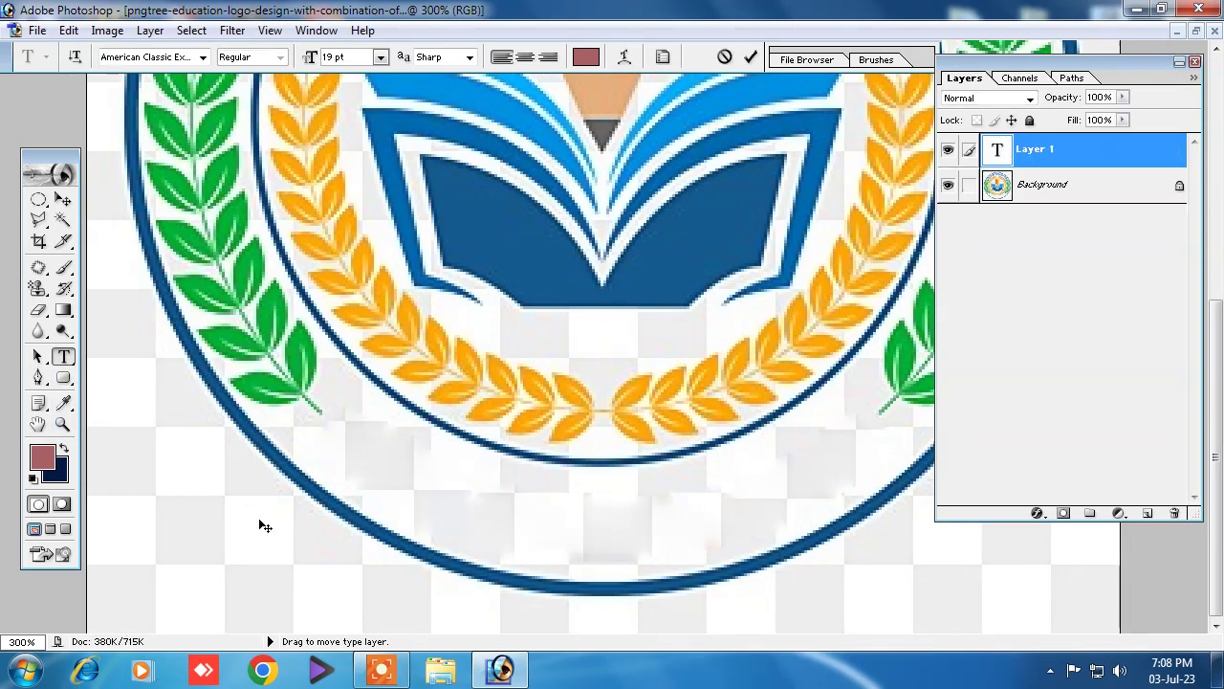
text(MCA )
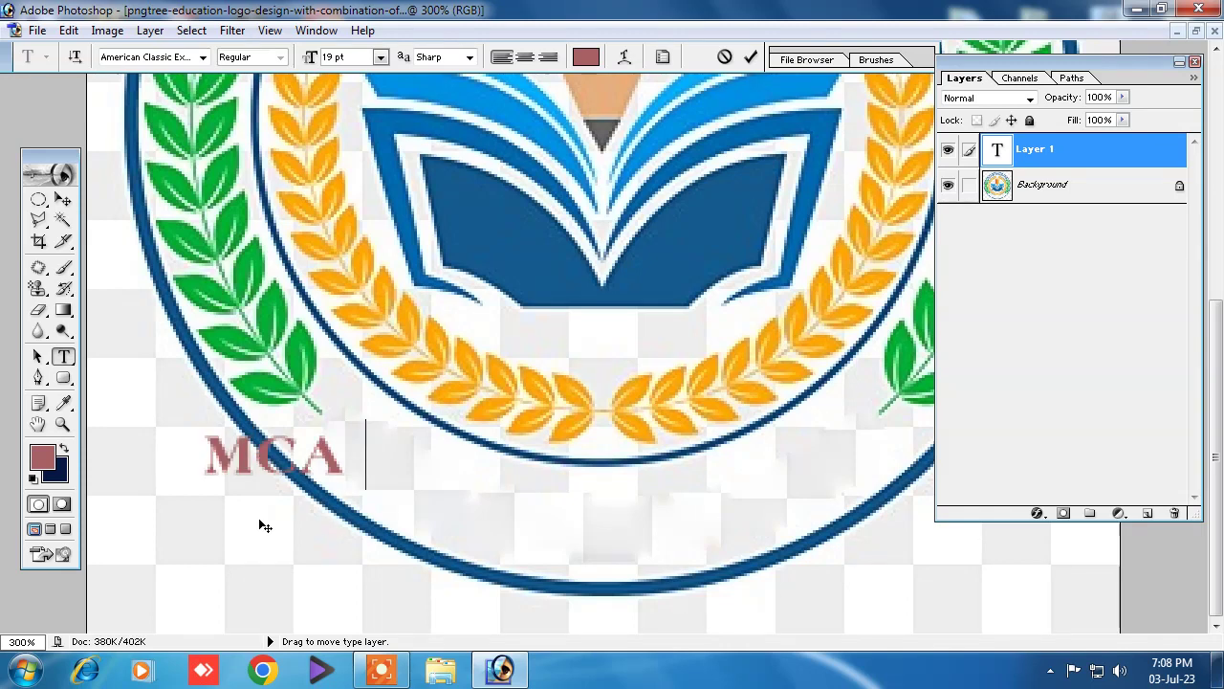
text(CPM)
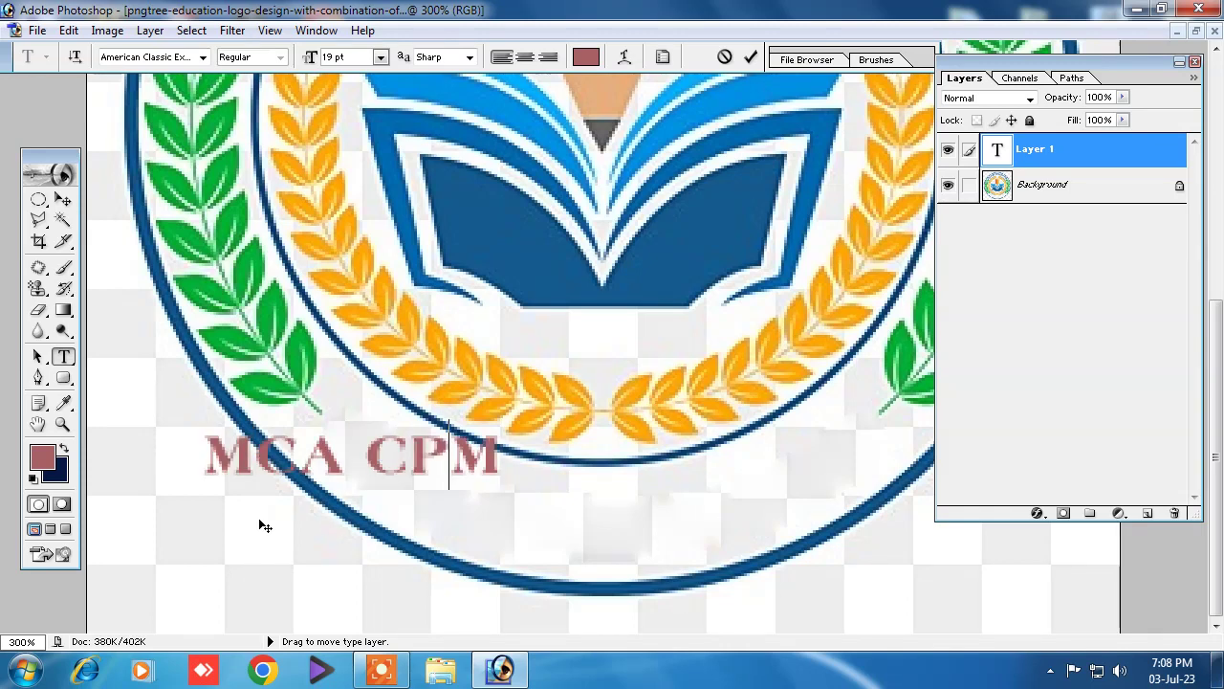
key(BackSpace)
key(BackSpace)
text(OM)
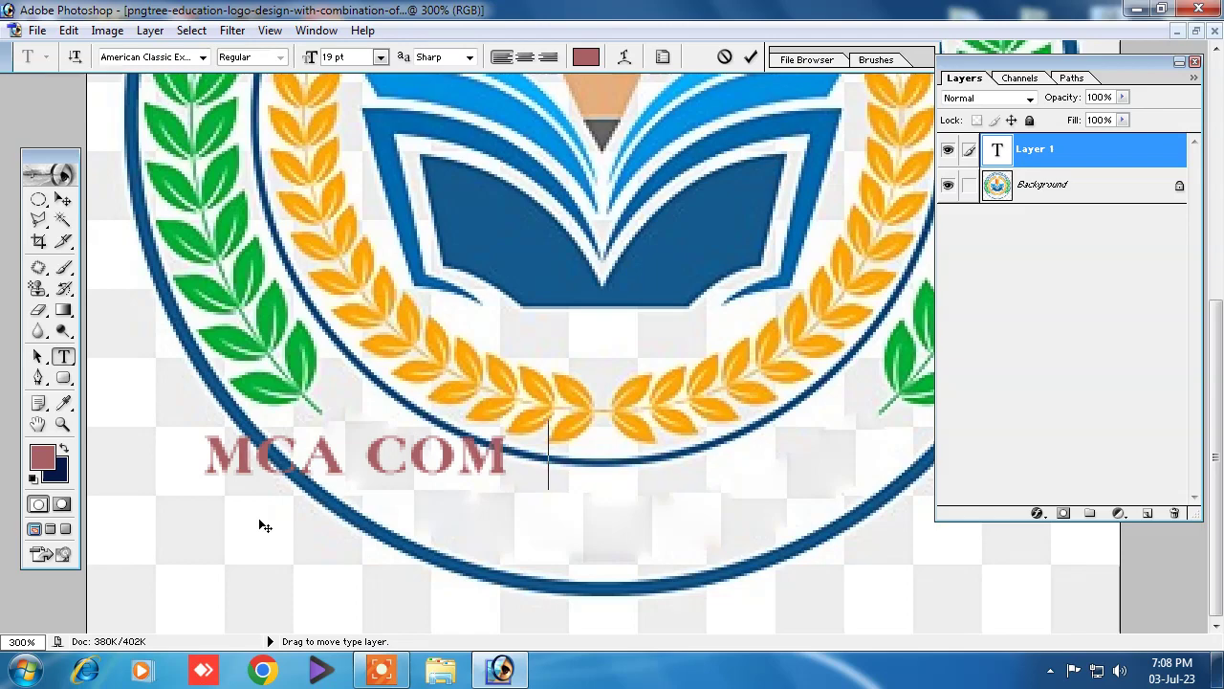
text(PUTER)
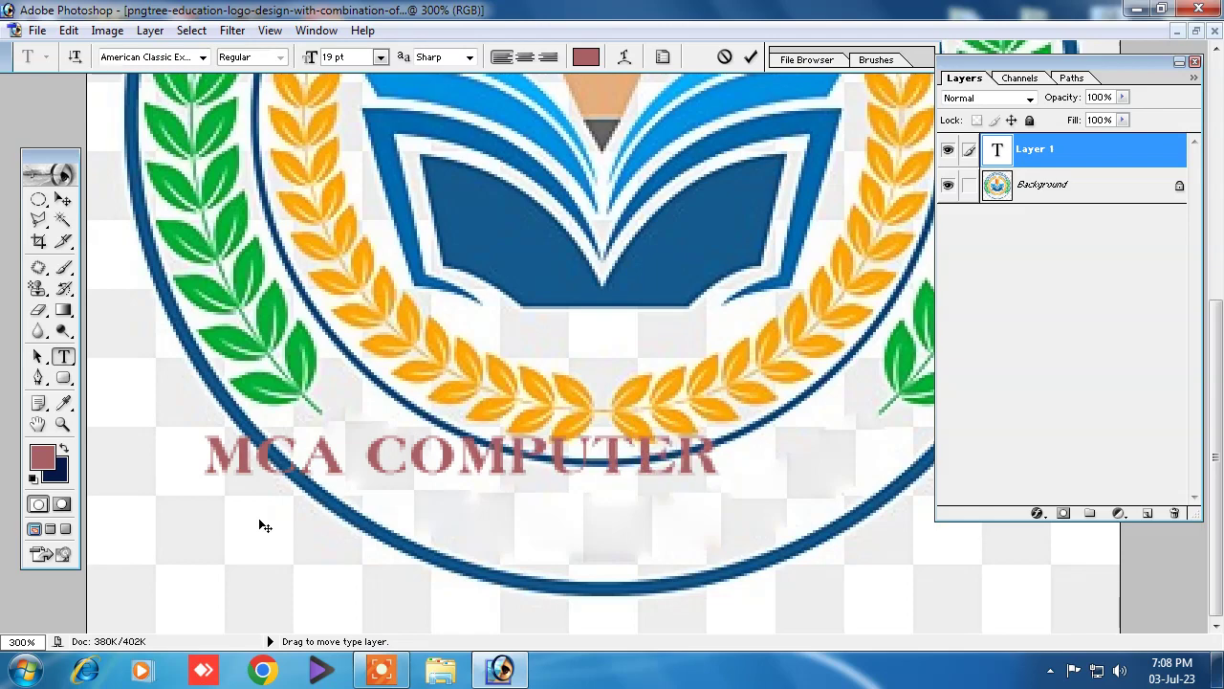
key(ctrl+a)
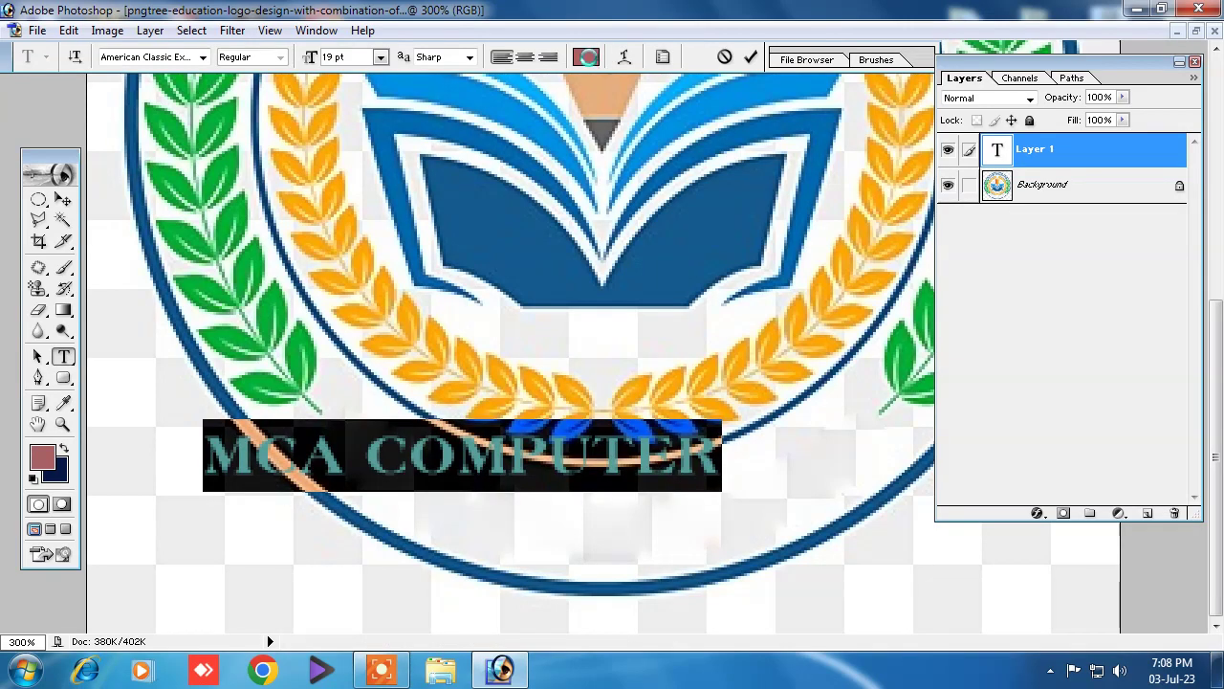
Step: Set the selected text colour to bright blue
click(586, 56)
drag(997, 352, 993, 339)
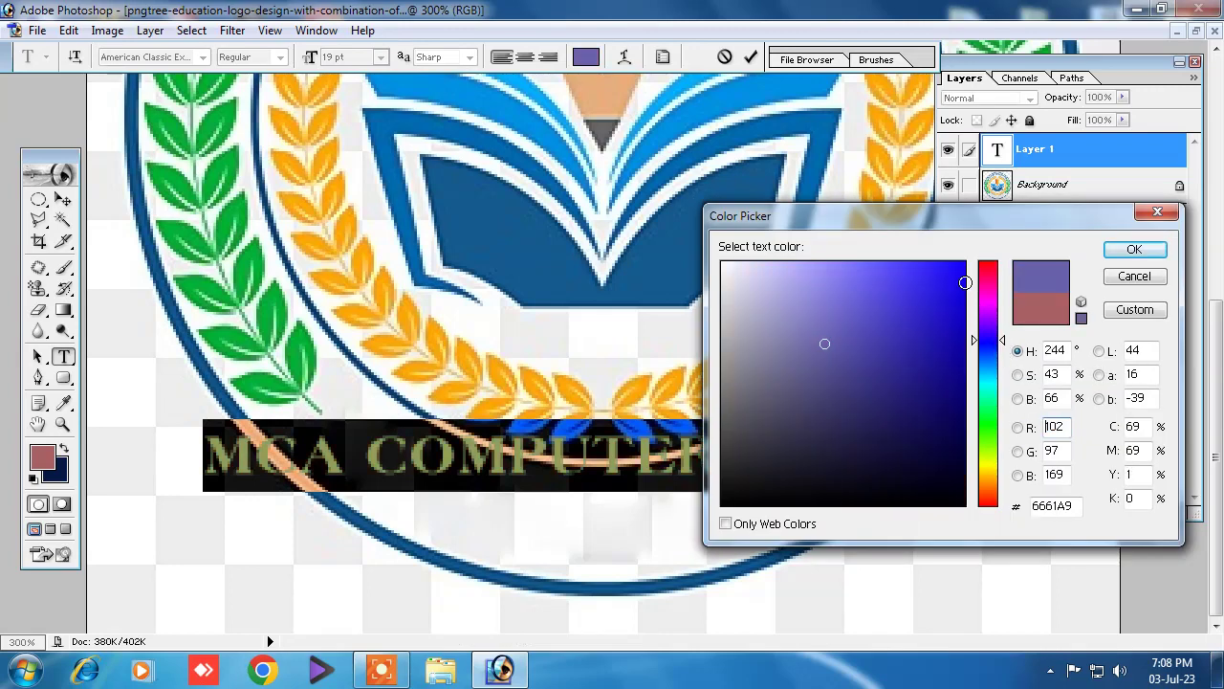
click(960, 271)
click(1128, 249)
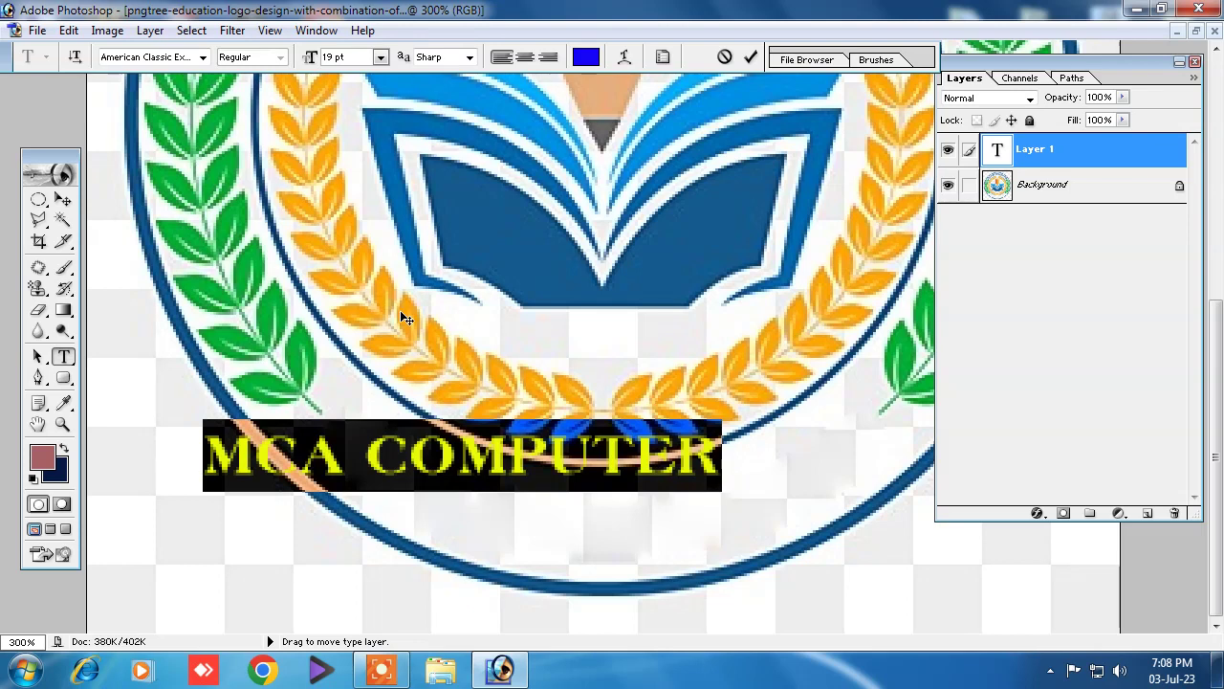
Step: Change the font size to 17 pt and commit the text
click(353, 57)
text(16)
key(BackSpace)
text(7)
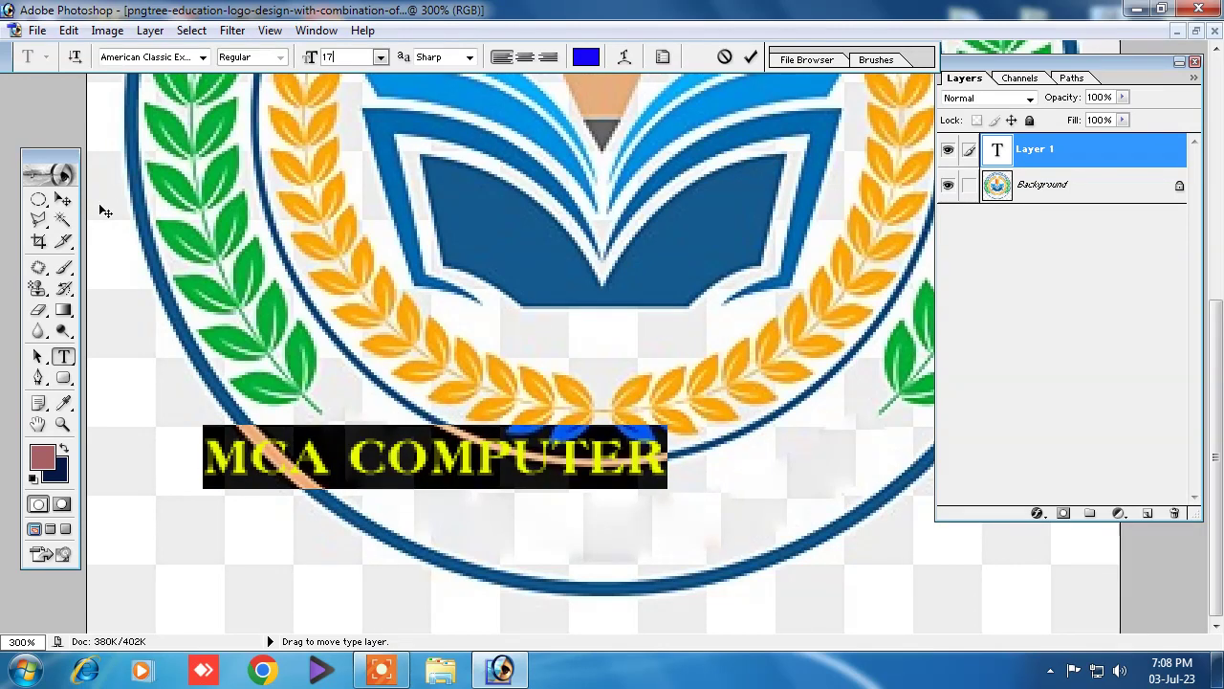
click(62, 199)
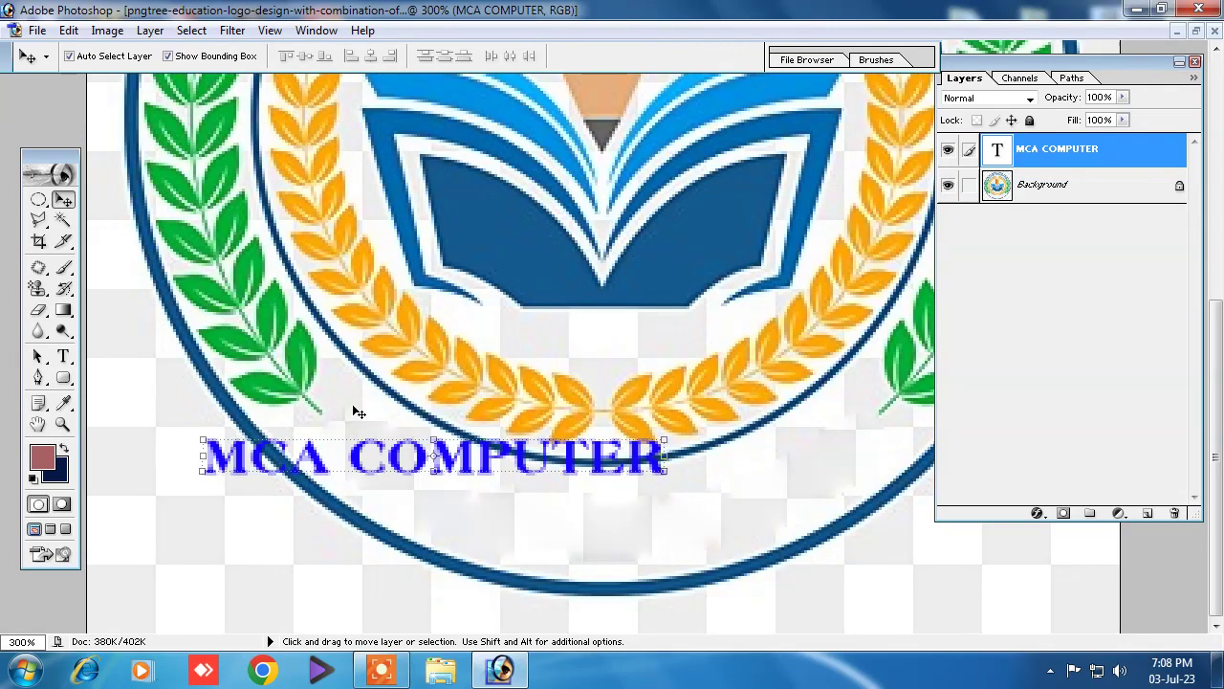
Step: Zoom out to 100% and centre MCA COMPUTER under the logo emblem
key(ctrl+minus)
key(ctrl+minus)
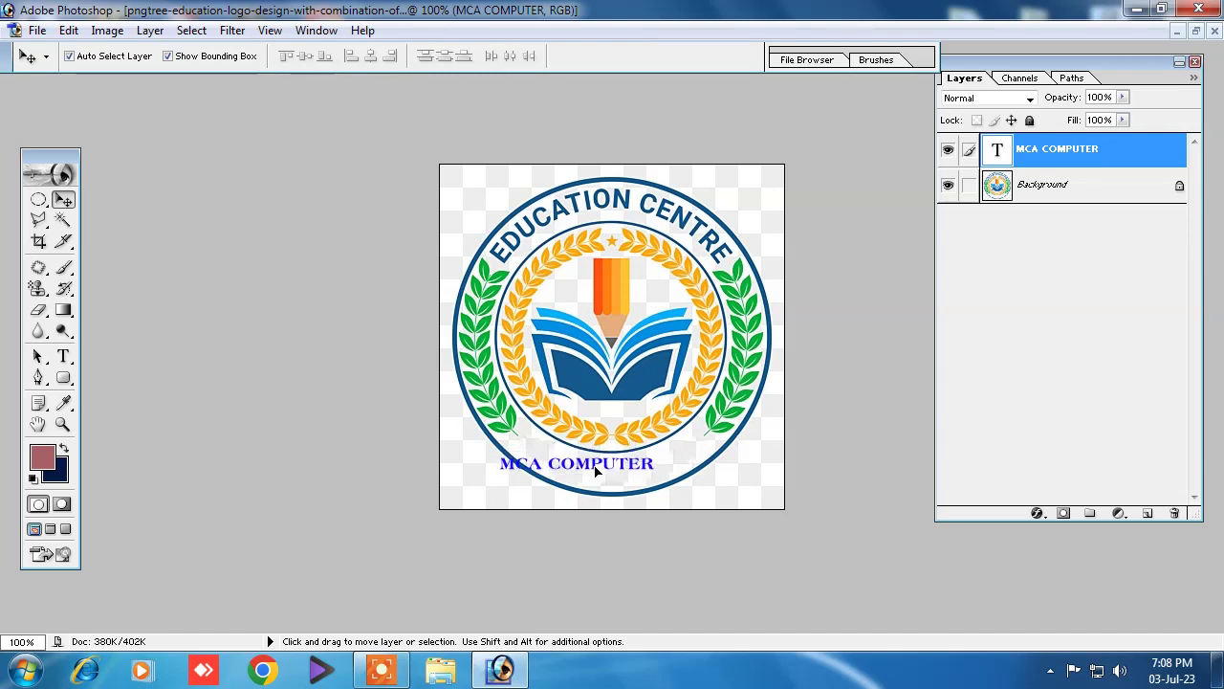
drag(574, 459, 627, 469)
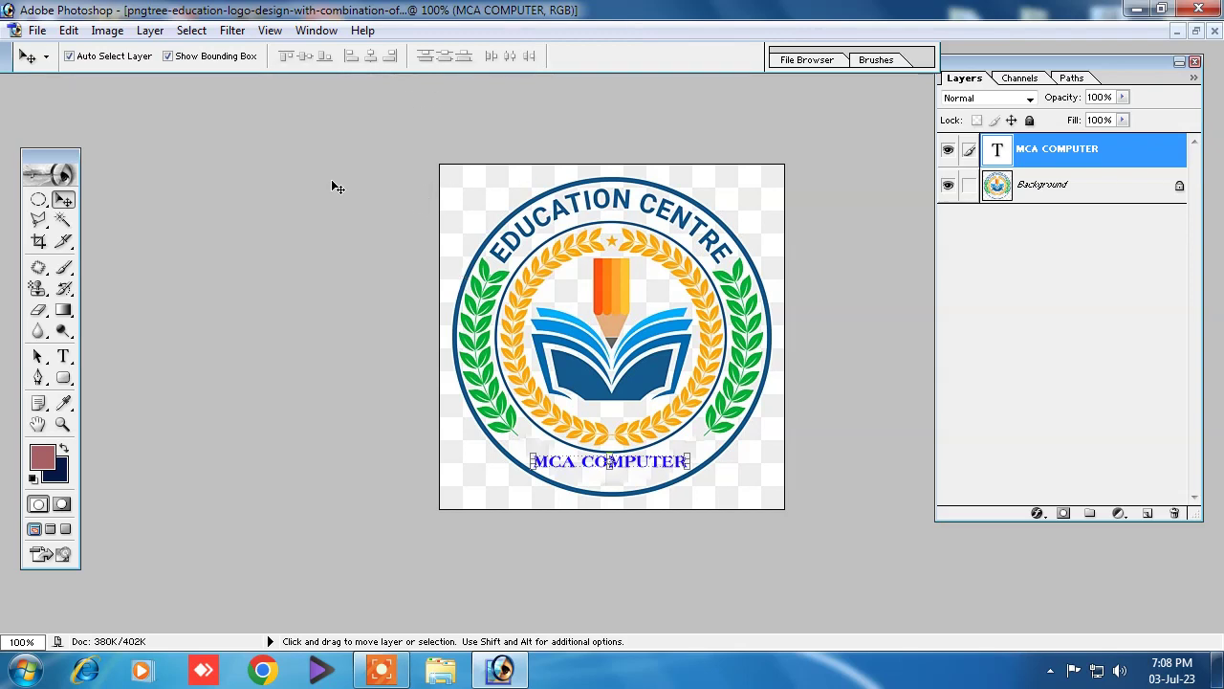
click(64, 356)
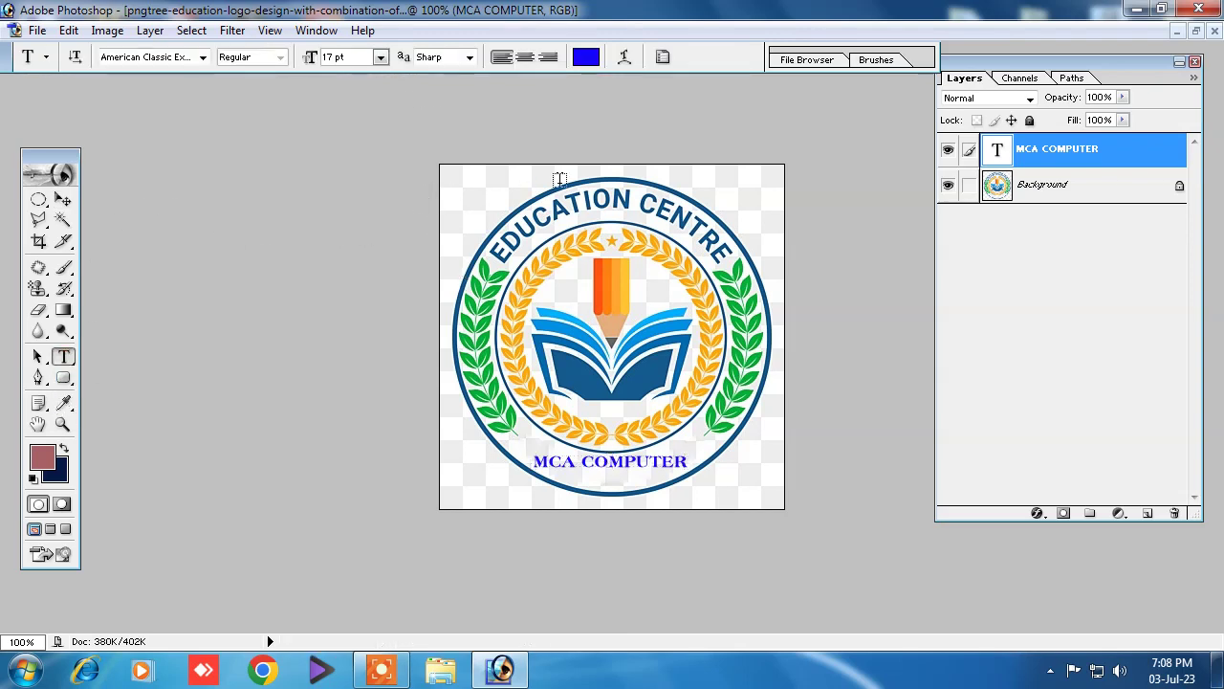
Step: Warp the MCA COMPUTER text with a horizontal Arc style, bend -42
click(623, 58)
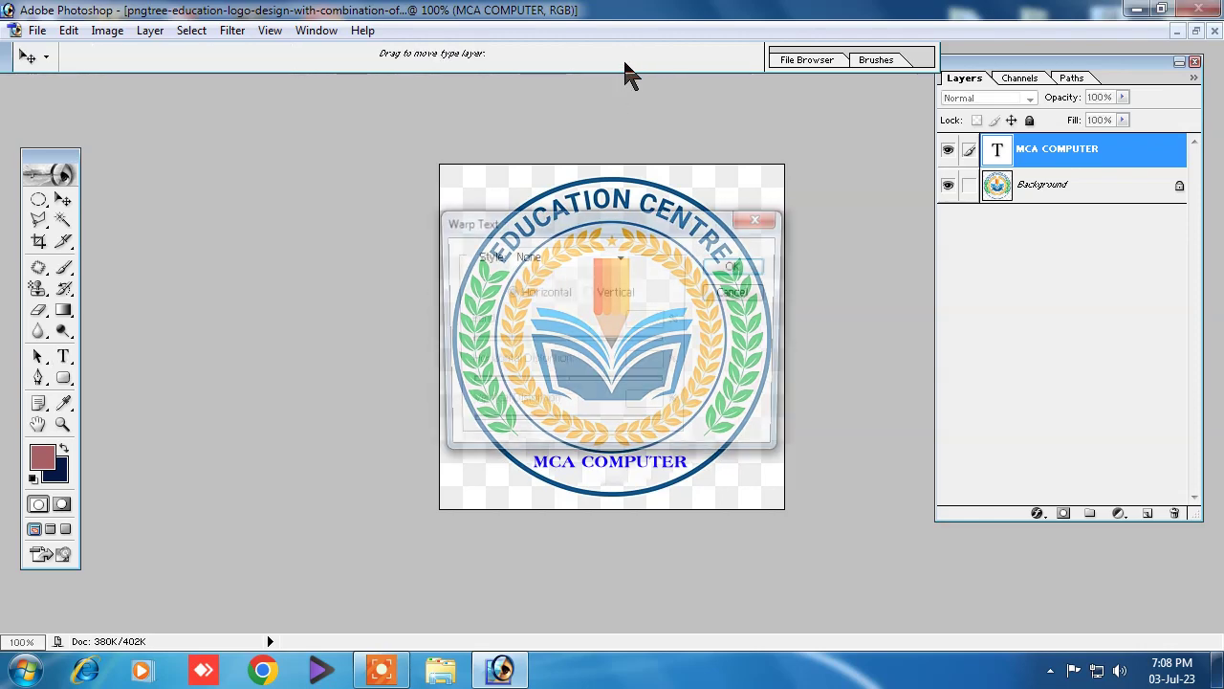
click(570, 254)
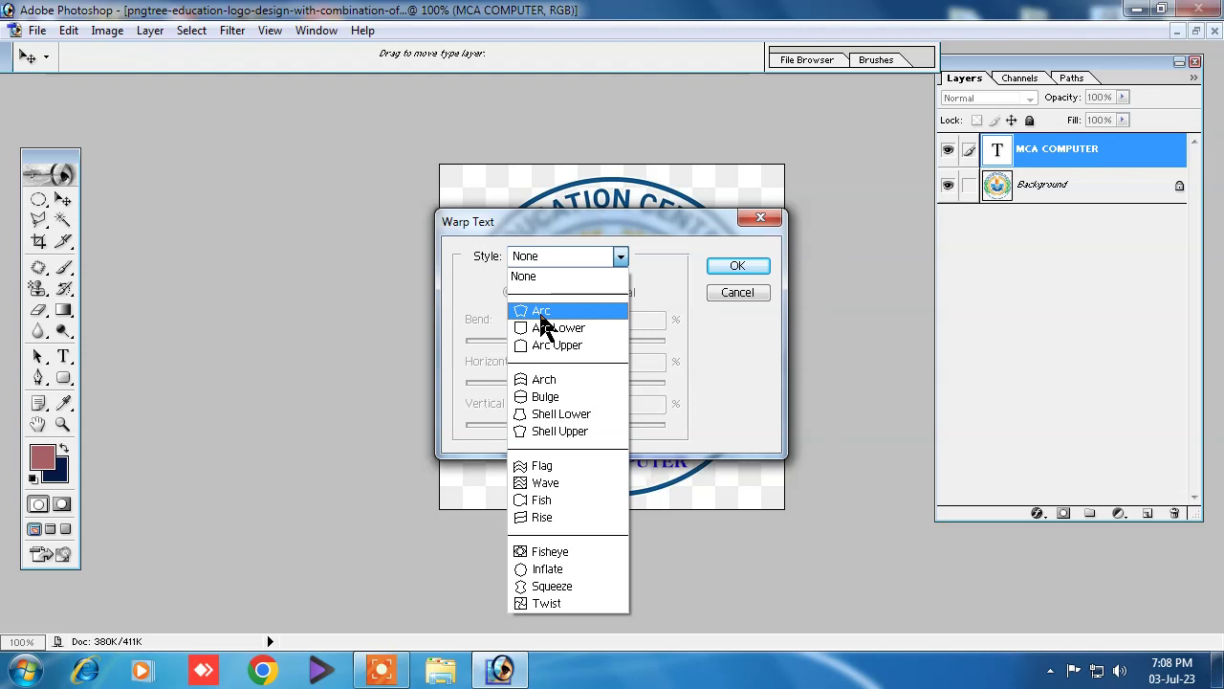
click(536, 309)
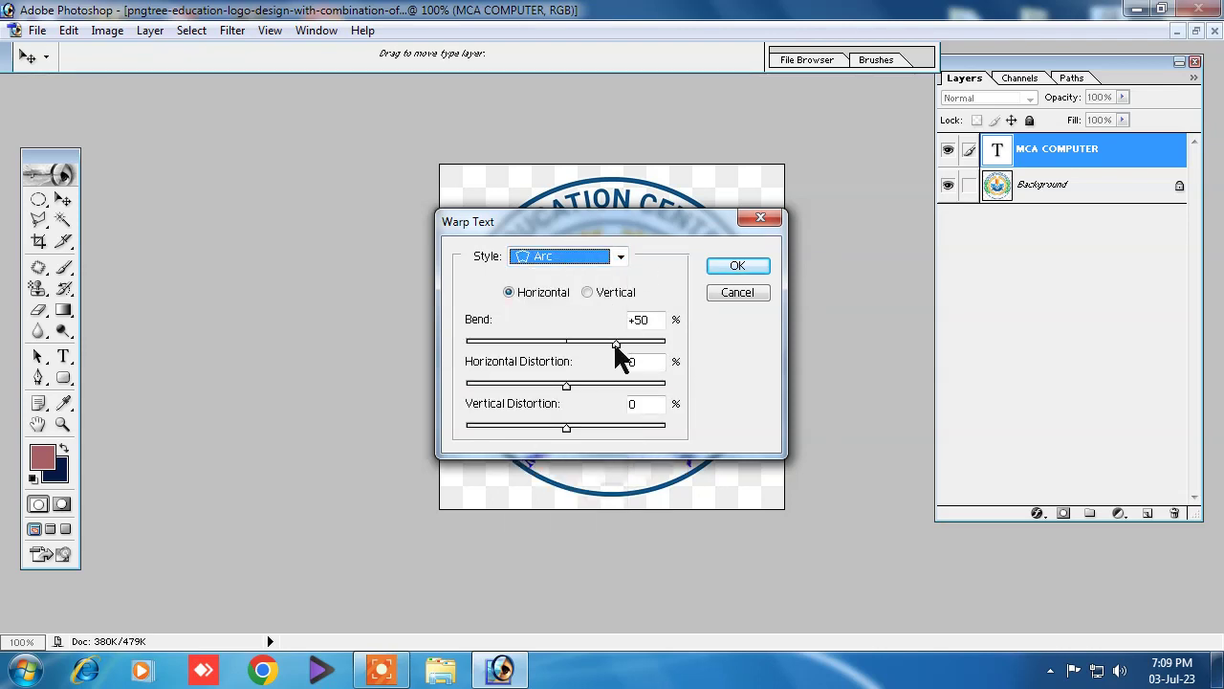
drag(615, 345, 534, 347)
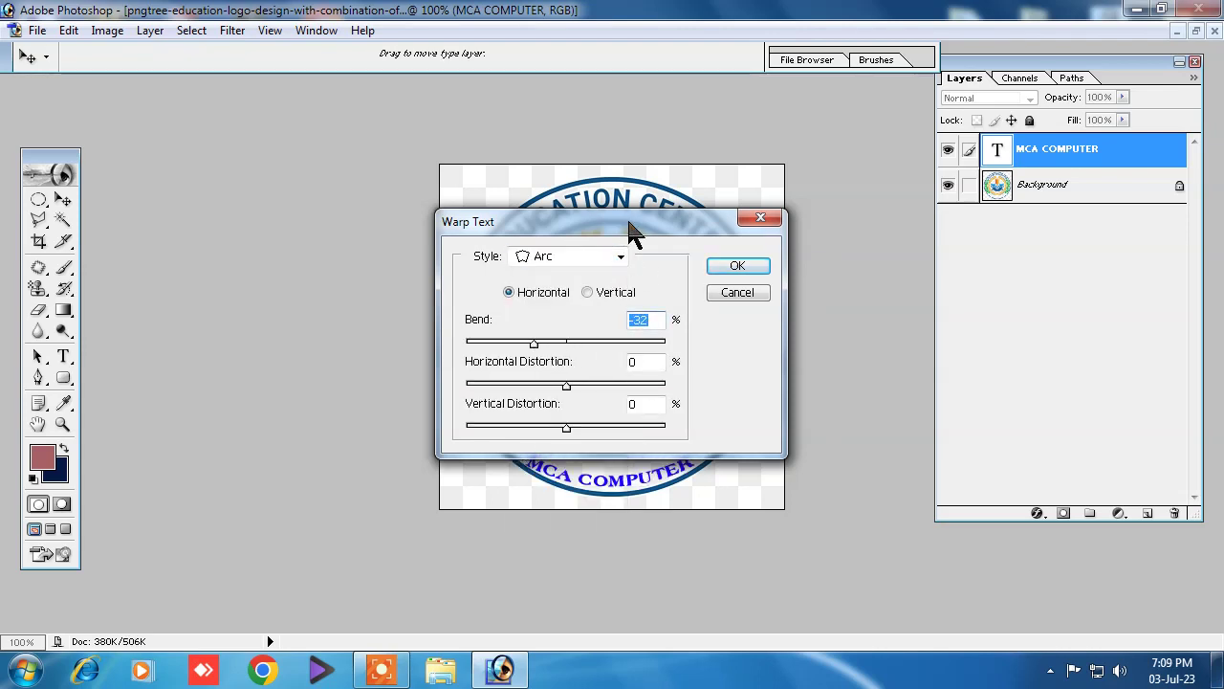
drag(627, 218, 603, 160)
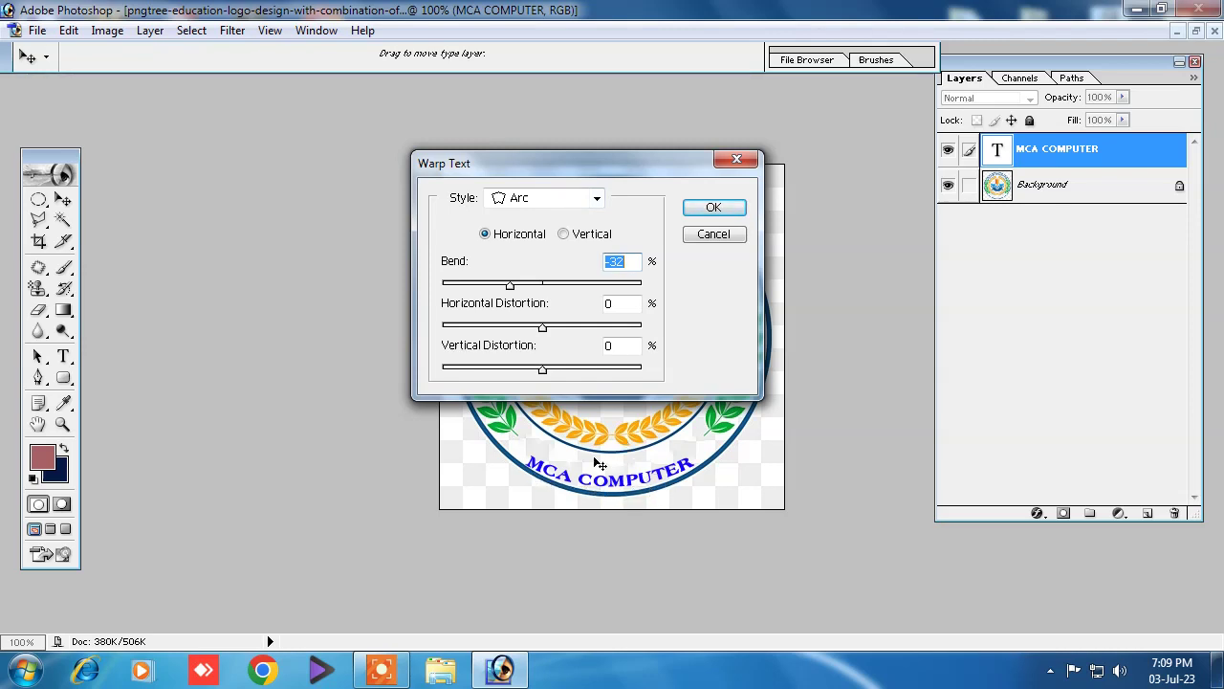
drag(510, 285, 505, 286)
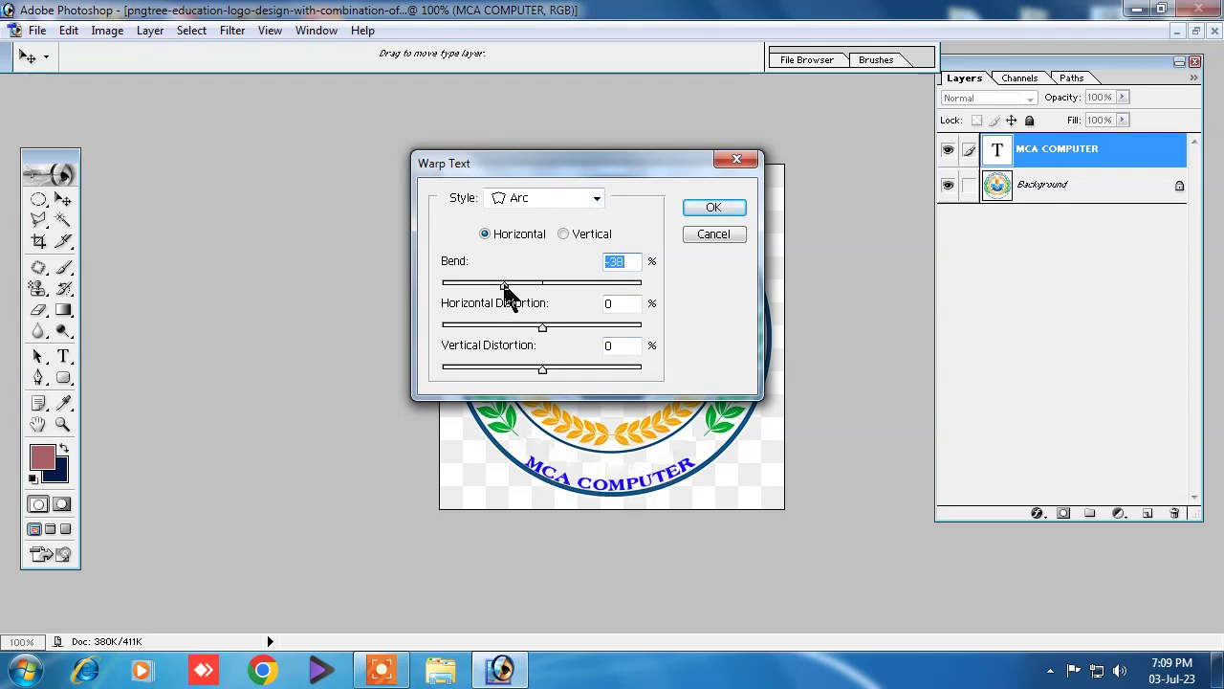
drag(500, 286, 496, 285)
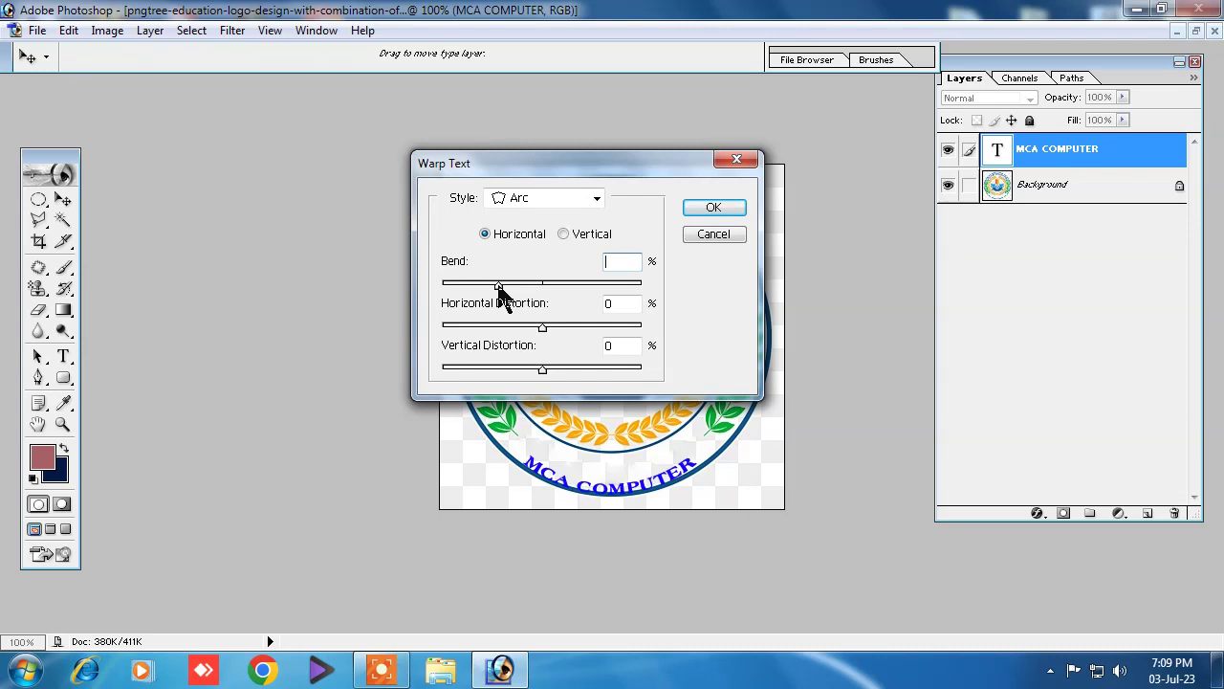
key(BackSpace)
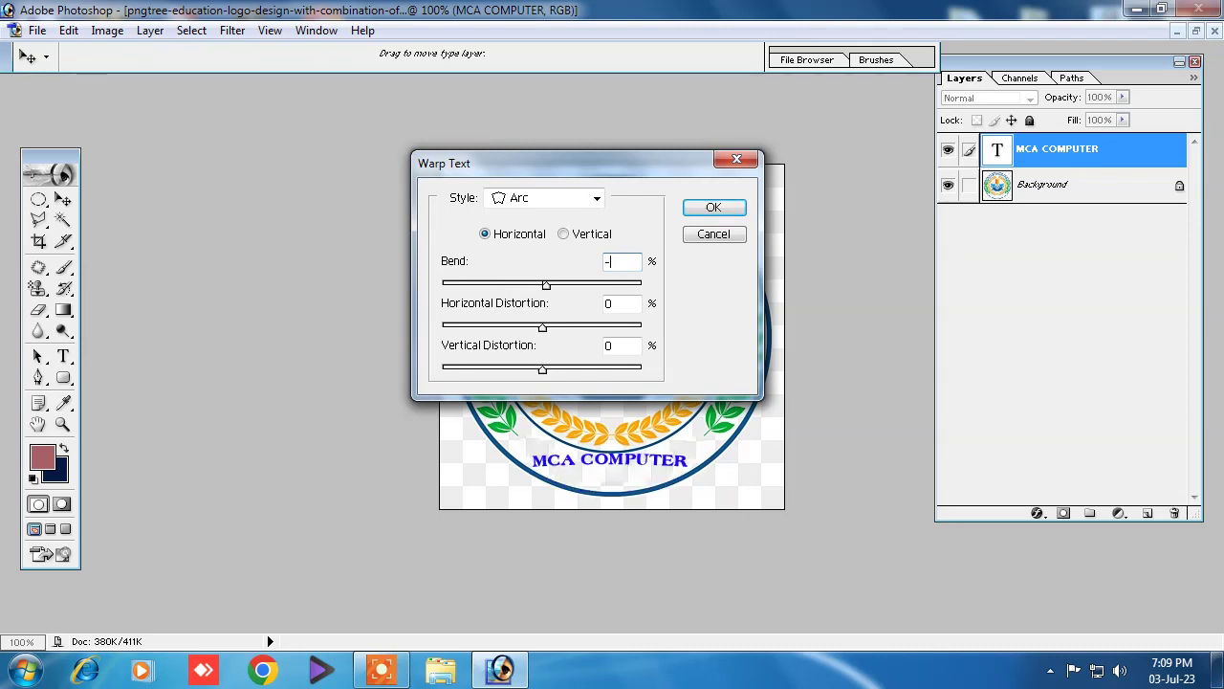
text(-40)
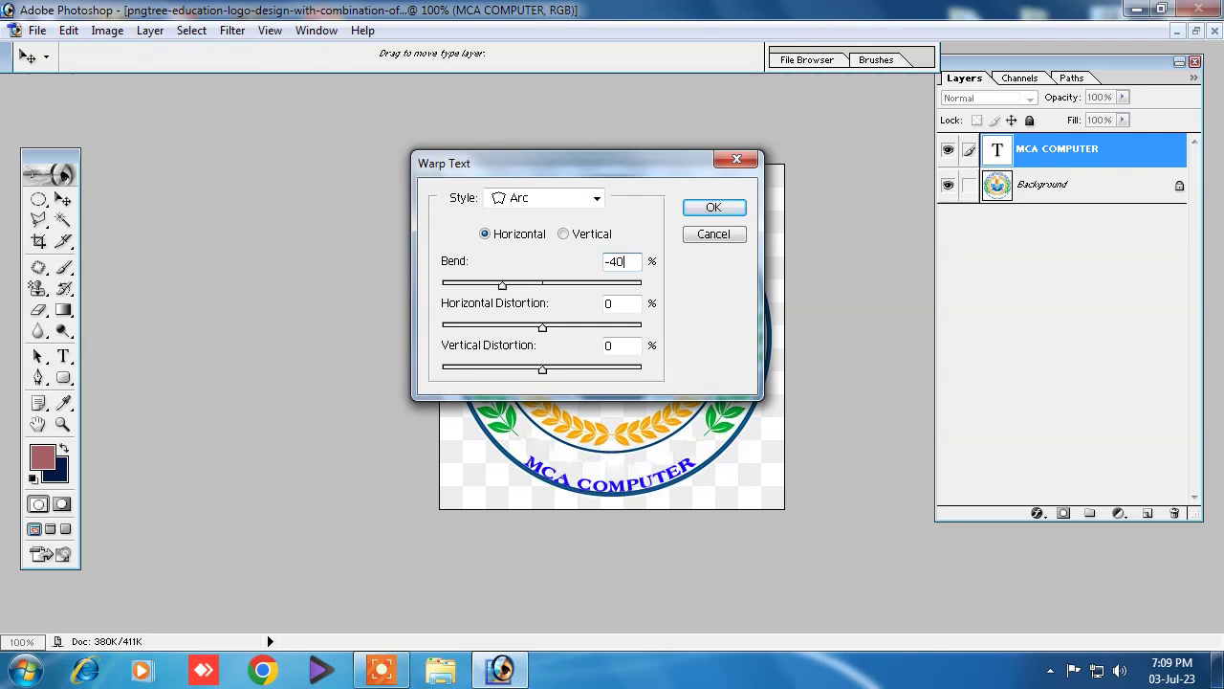
key(BackSpace)
text(2)
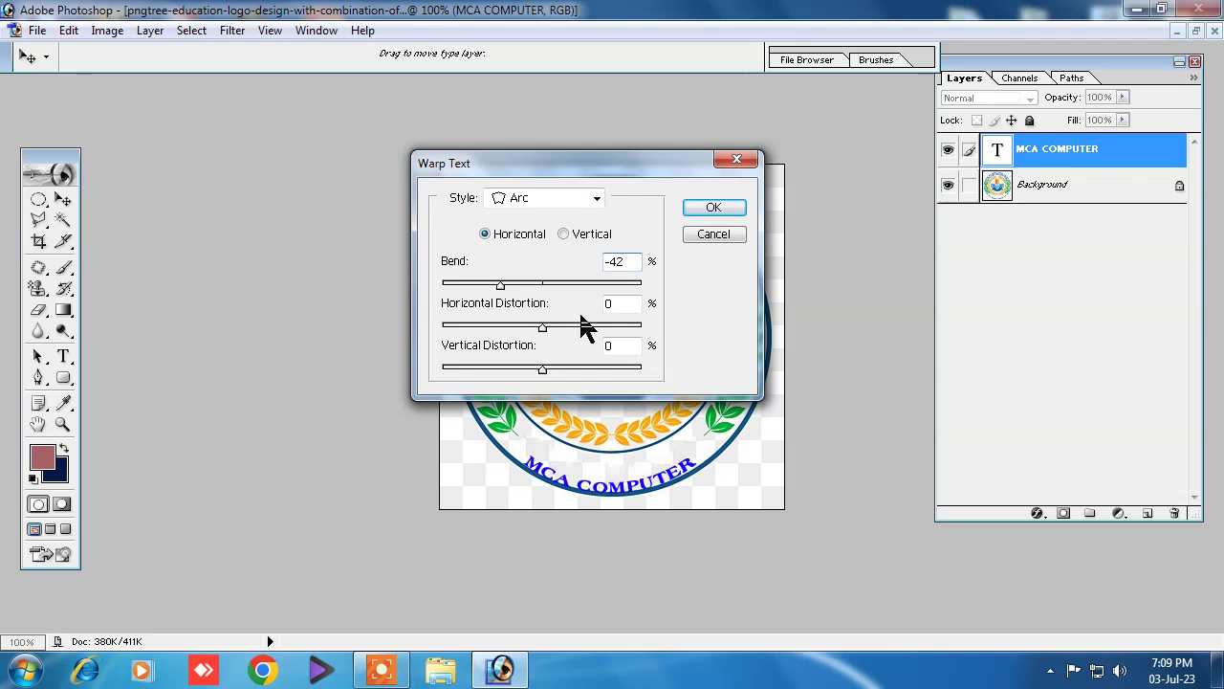
click(713, 210)
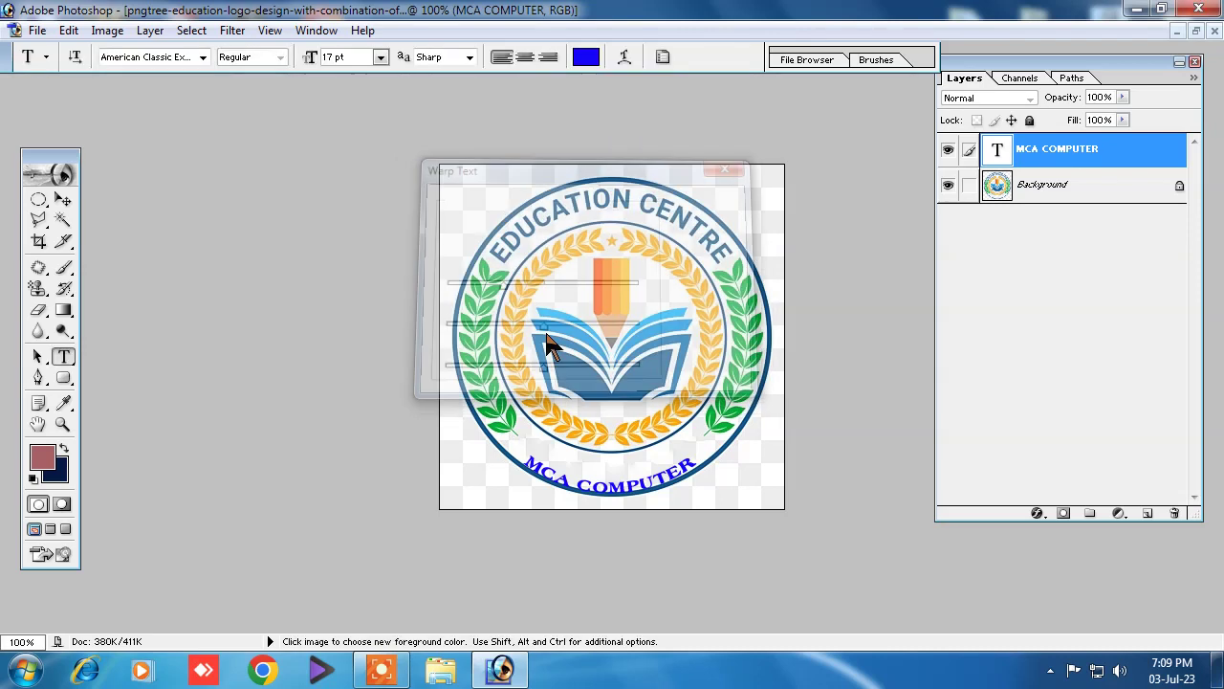
Step: Nudge the arched text up and slightly right inside the ring, then deselect
click(63, 199)
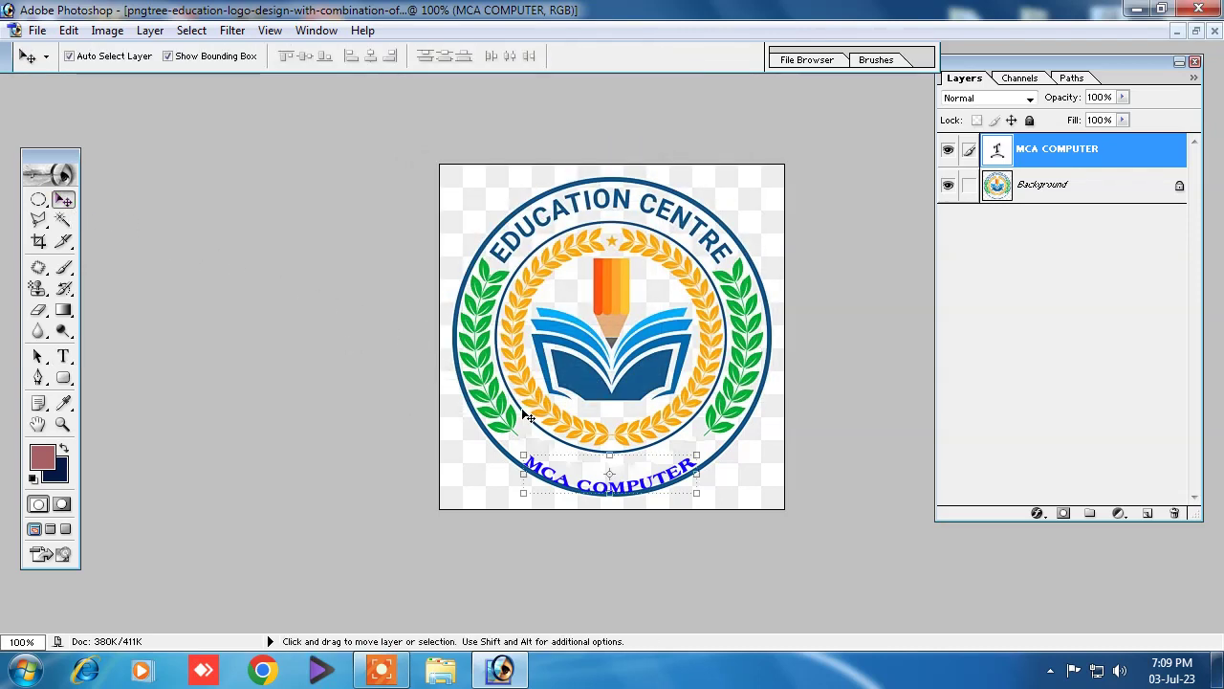
key(Up)
key(Up)
key(Up)
key(Up)
key(Up)
key(Up)
key(Up)
key(Up)
key(Up)
key(Up)
key(Up)
key(Up)
key(Up)
key(Up)
key(Up)
key(Up)
key(Up)
key(Right)
key(Right)
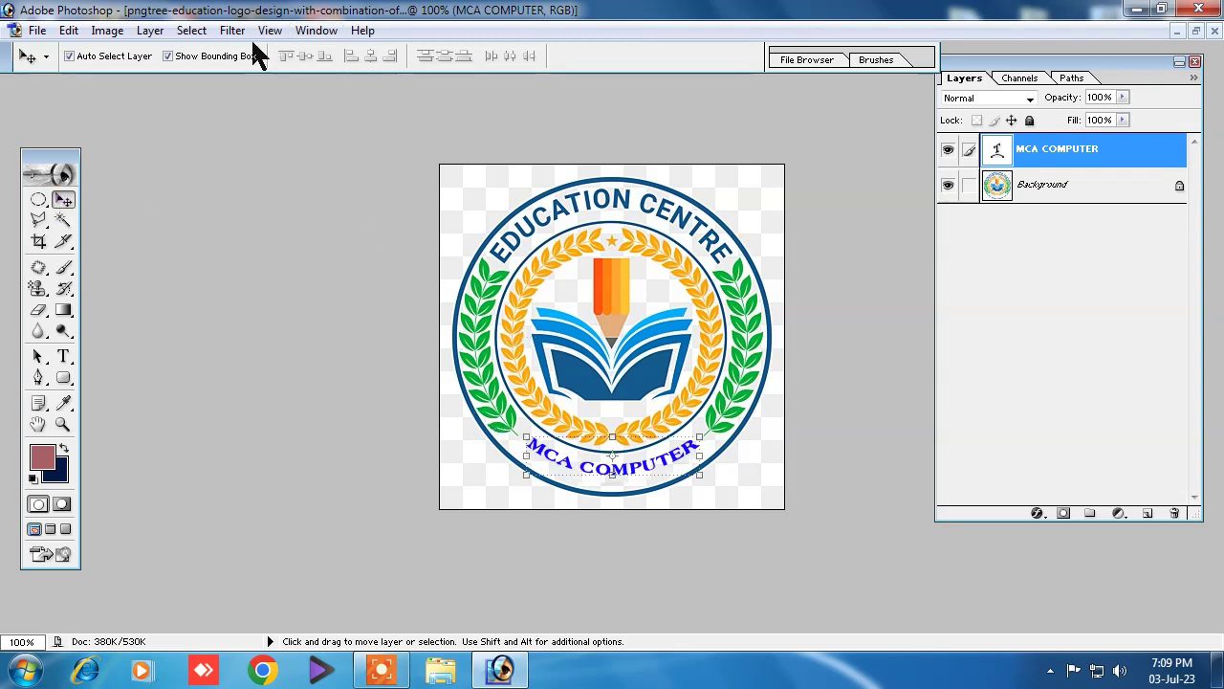
click(189, 36)
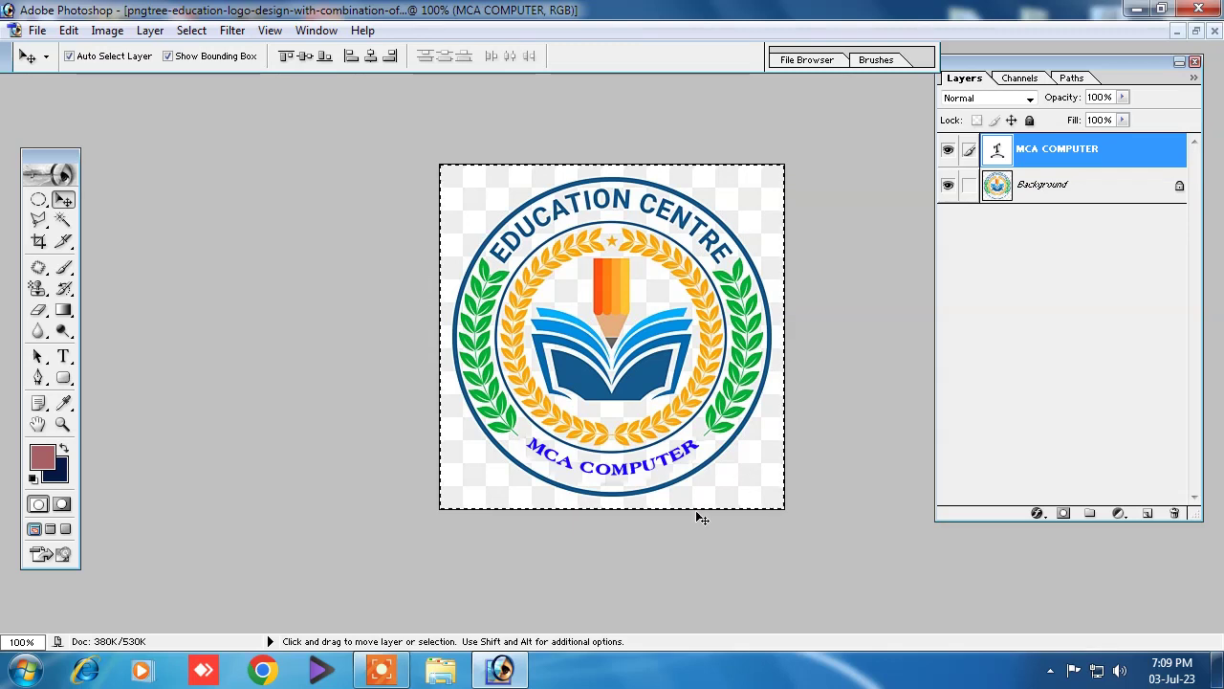
click(191, 30)
click(222, 72)
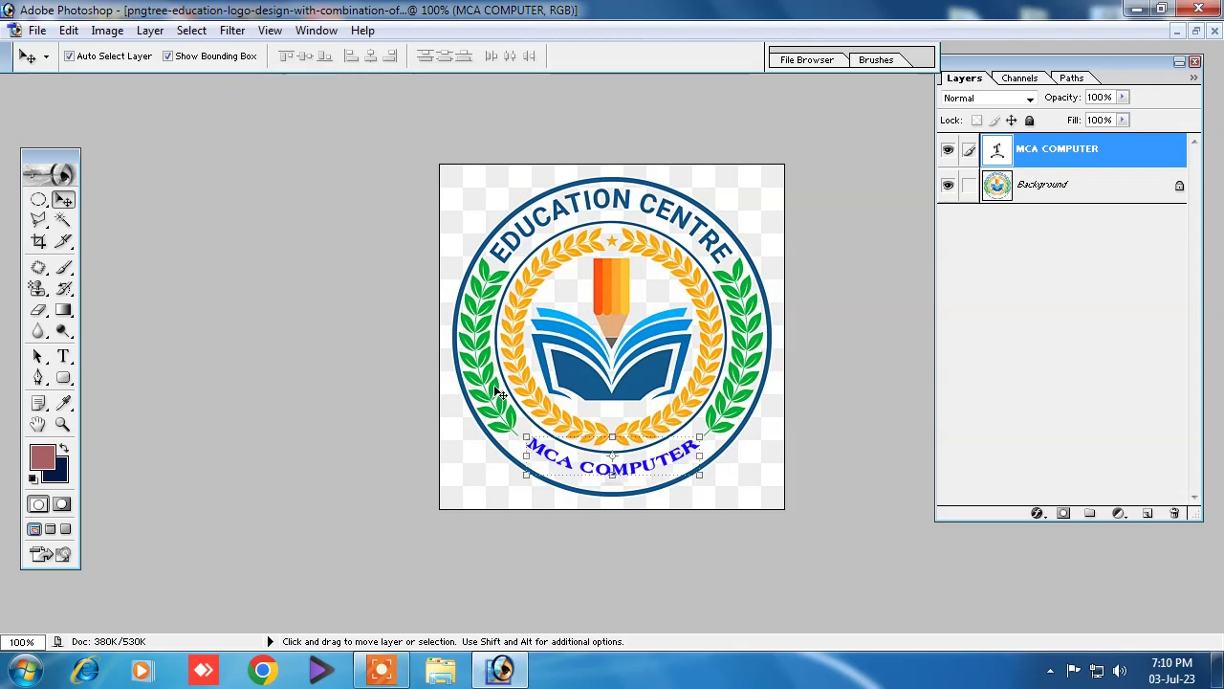
Step: Resize the MCA COMPUTER text to 19 pt and commit it
click(63, 356)
click(607, 469)
key(ctrl+a)
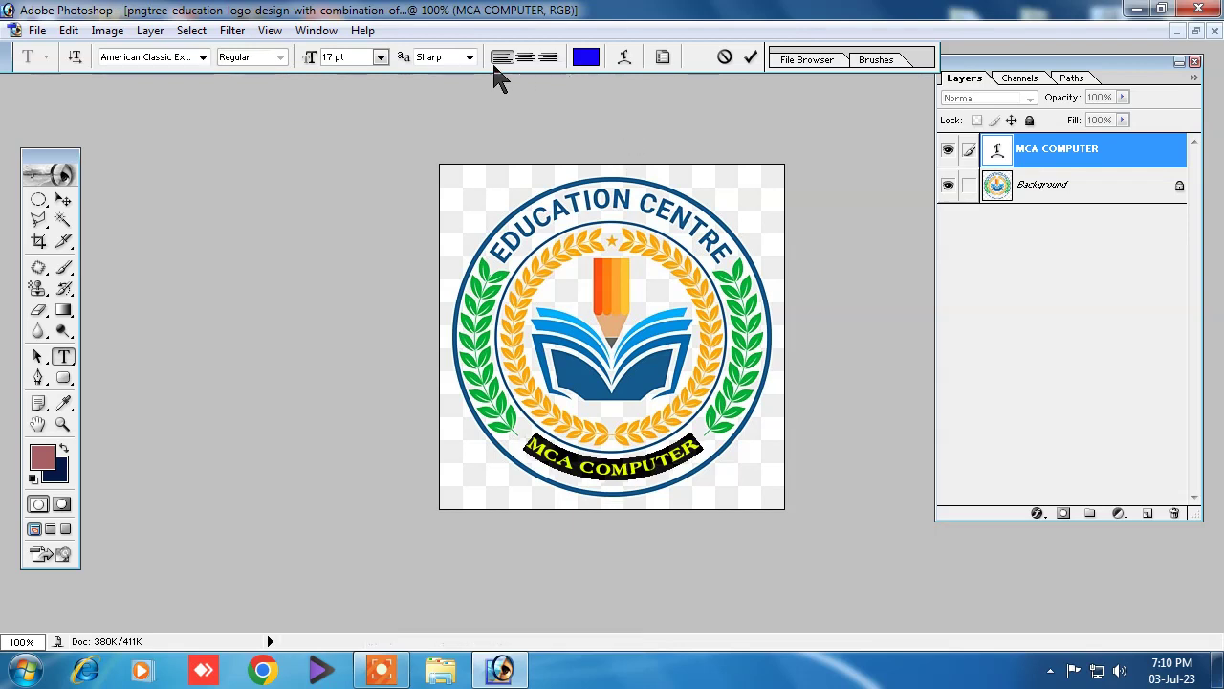
click(336, 57)
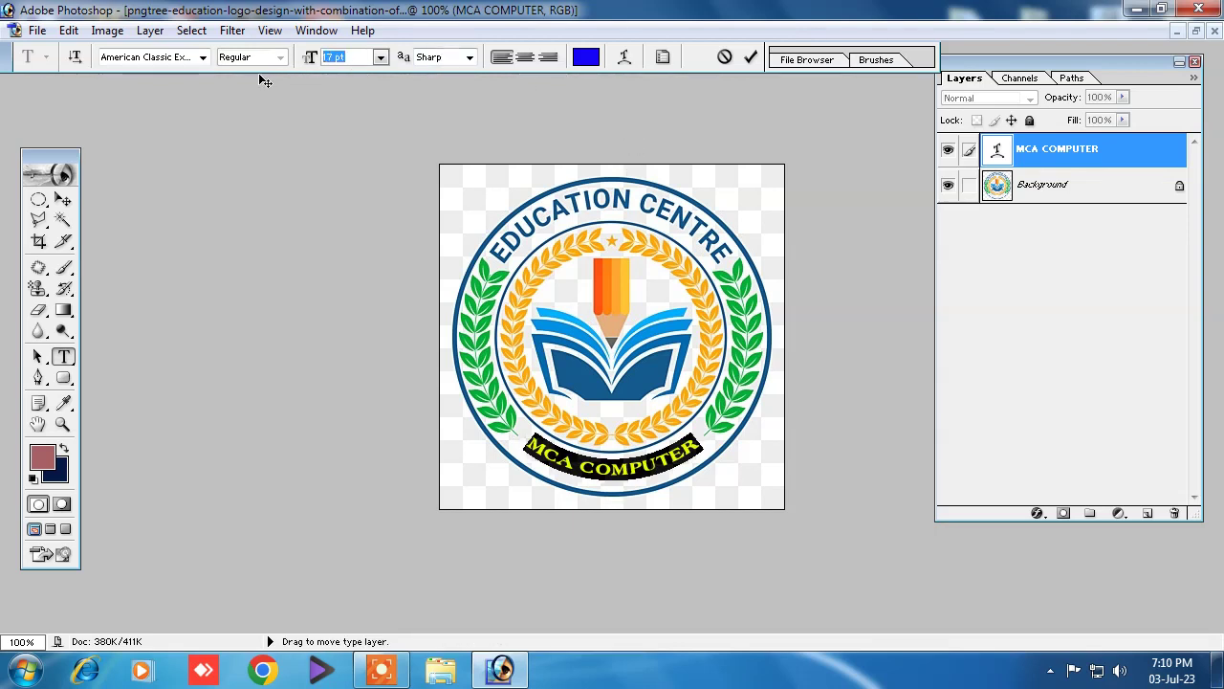
text(19)
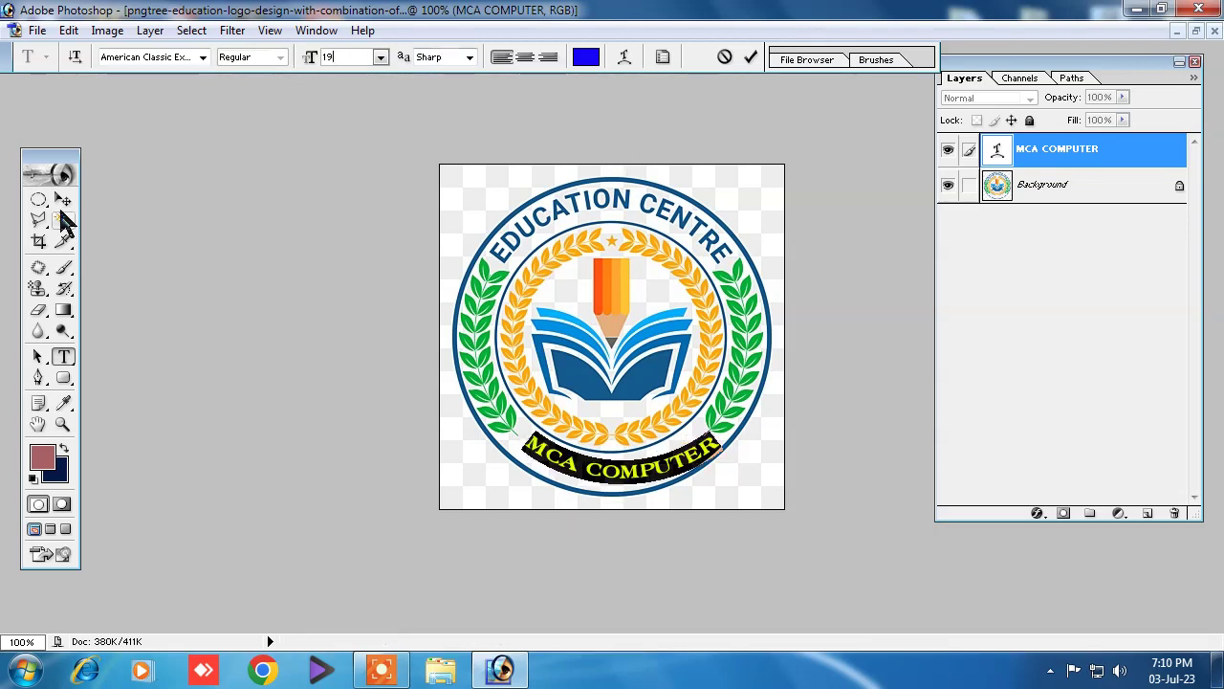
click(63, 200)
Step: Nudge the text left to centre it and reselect the canvas
key(Left)
key(Left)
key(Left)
key(Left)
key(Left)
key(Left)
key(Left)
key(Left)
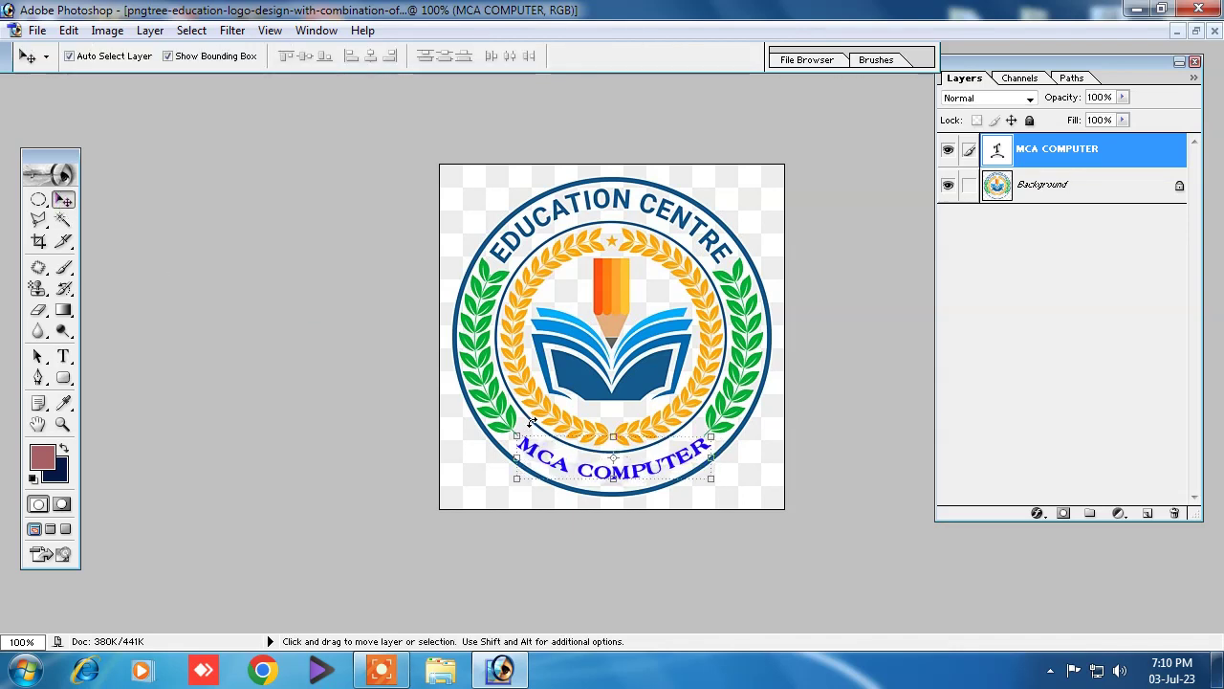
click(196, 32)
click(229, 96)
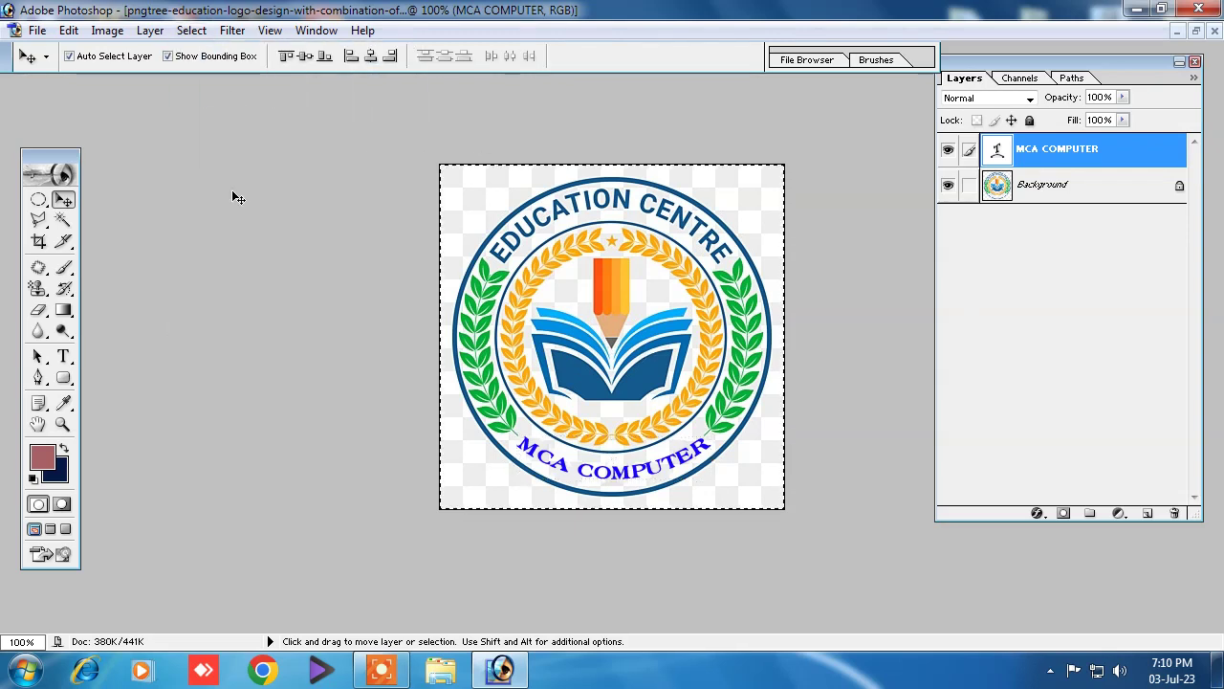